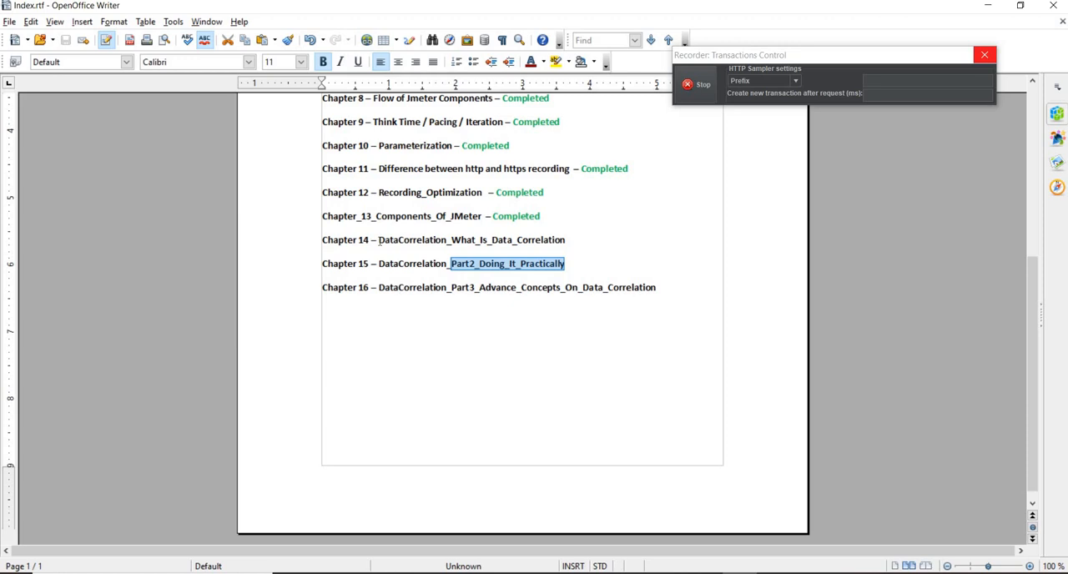
# Minimize the chapter index, view the Data_correlation.png slide on session-related values and unique identifiers, and put it away.
pyautogui.click(989, 6)
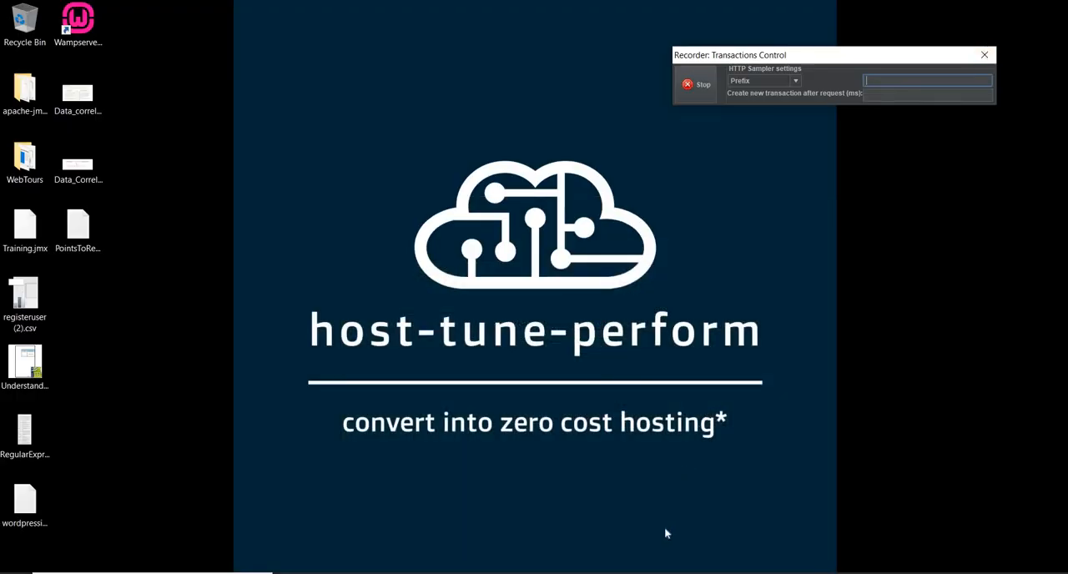
pyautogui.click(635, 571)
pyautogui.click(508, 560)
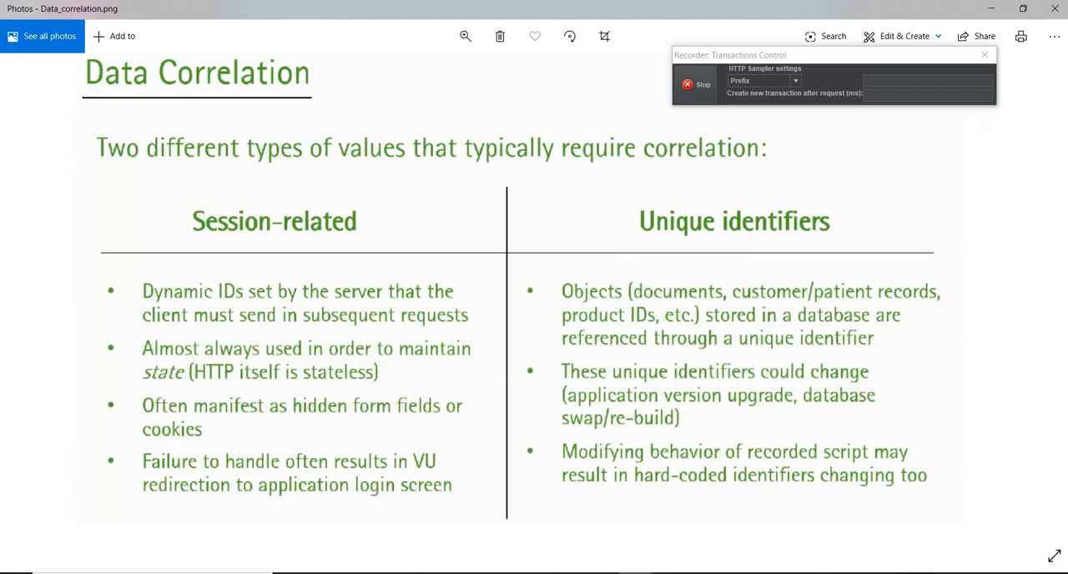
pyautogui.click(1004, 14)
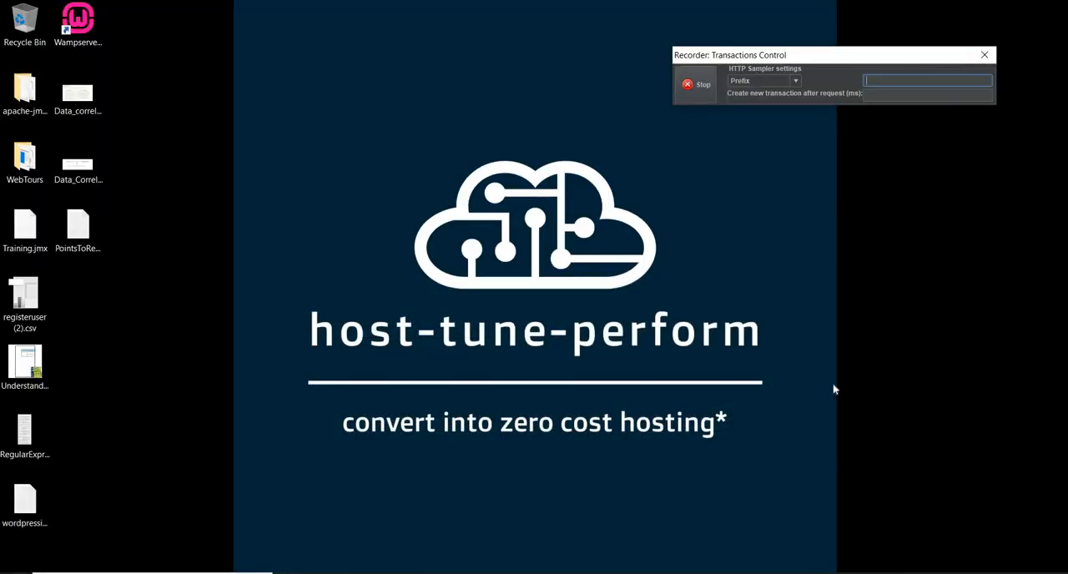
# Bring up the PointsToRemember.txt notes and highlight the line "HTTP is StateLess Protocol".
pyautogui.click(774, 573)
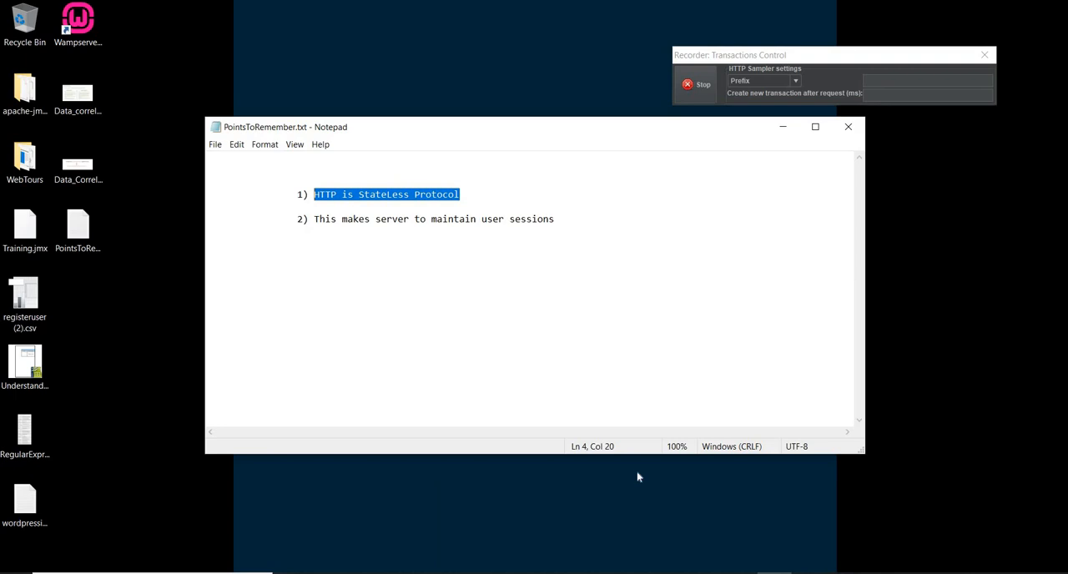
pyautogui.click(314, 194)
pyautogui.moveTo(315, 195); pyautogui.dragTo(461, 196)
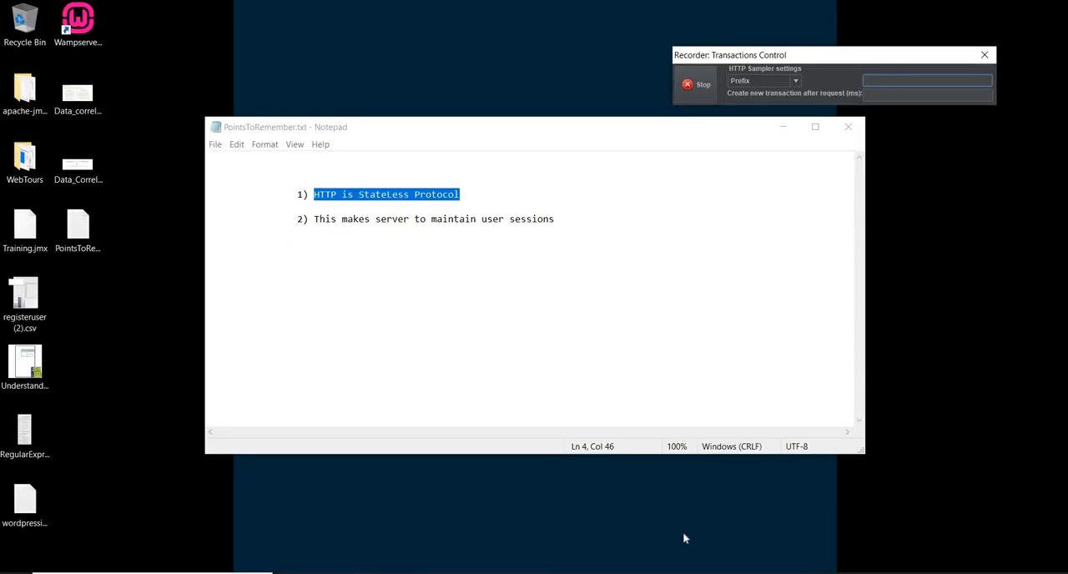
pyautogui.click(705, 573)
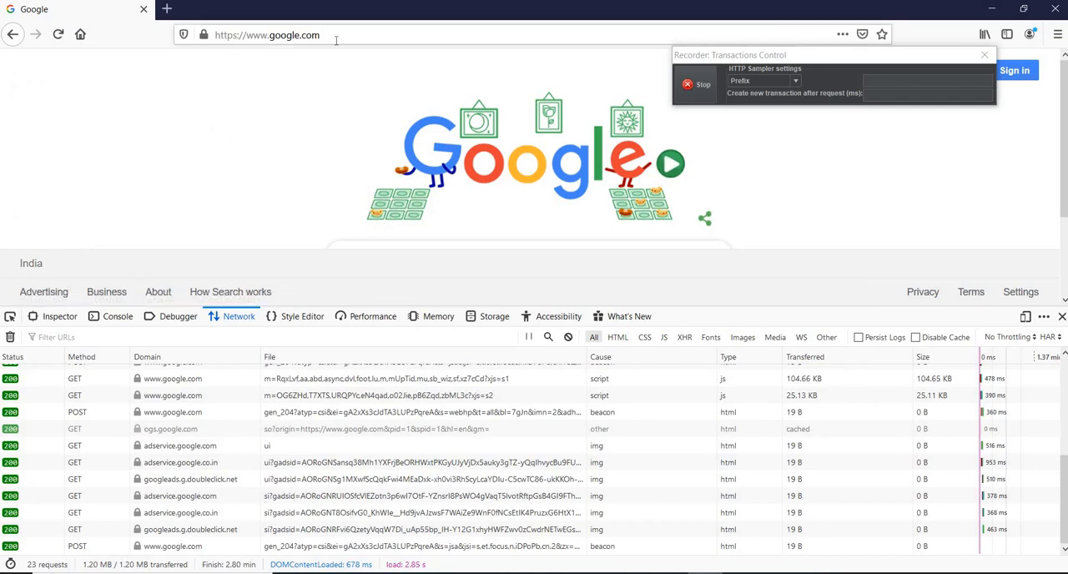
pyautogui.click(336, 40)
pyautogui.hotkey('ctrl', 'c')
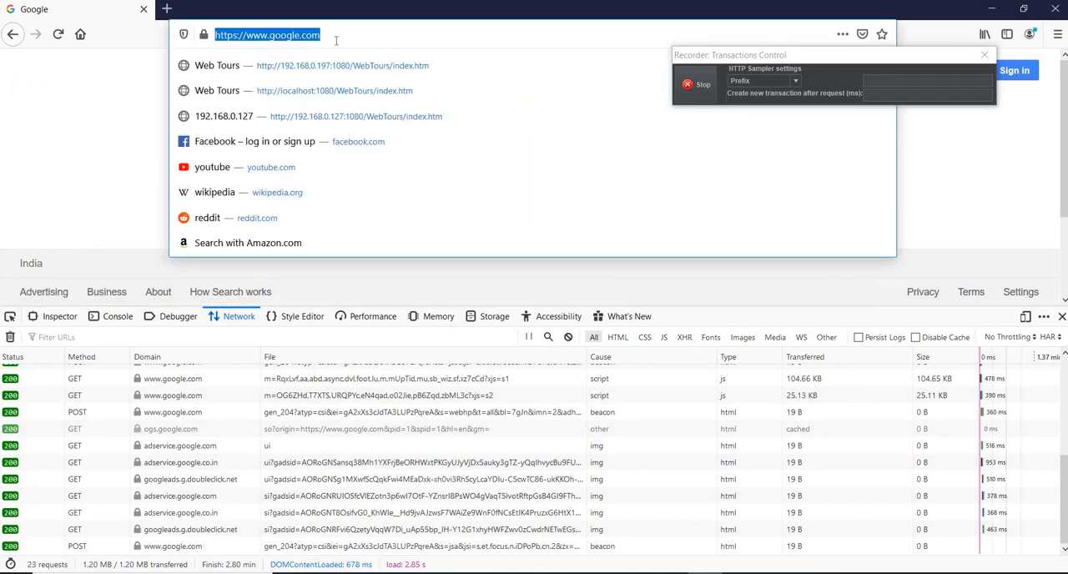
pyautogui.press('Return')
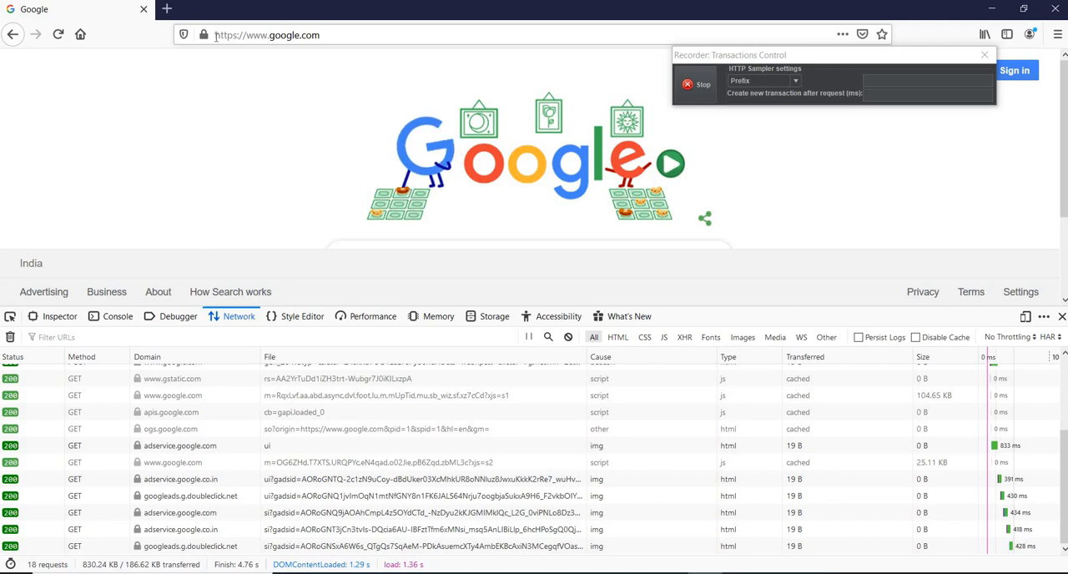
pyautogui.moveTo(215, 36); pyautogui.dragTo(238, 35)
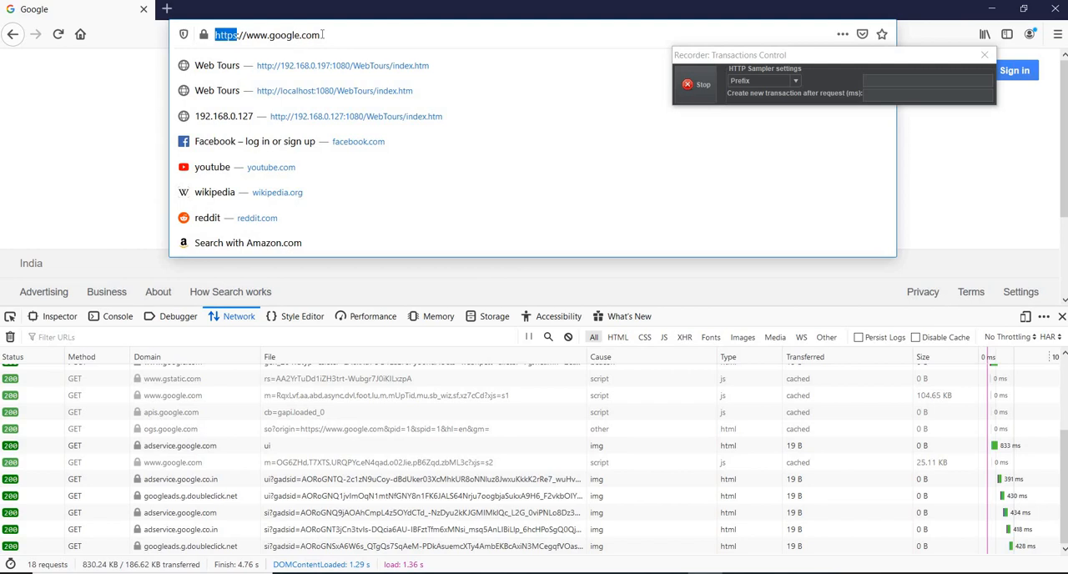
pyautogui.press('Escape')
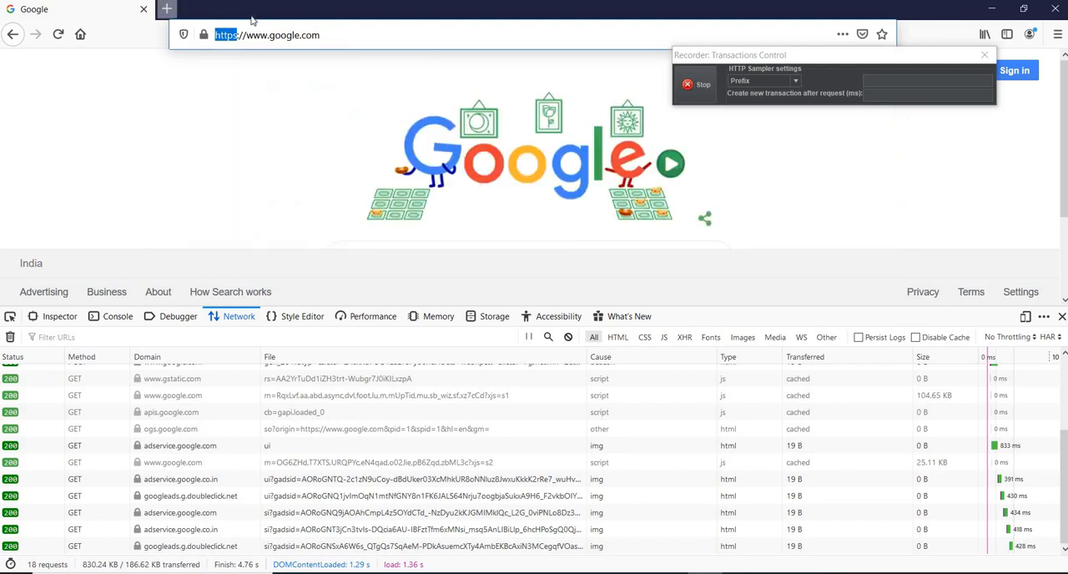
pyautogui.click(167, 8)
pyautogui.click(322, 10)
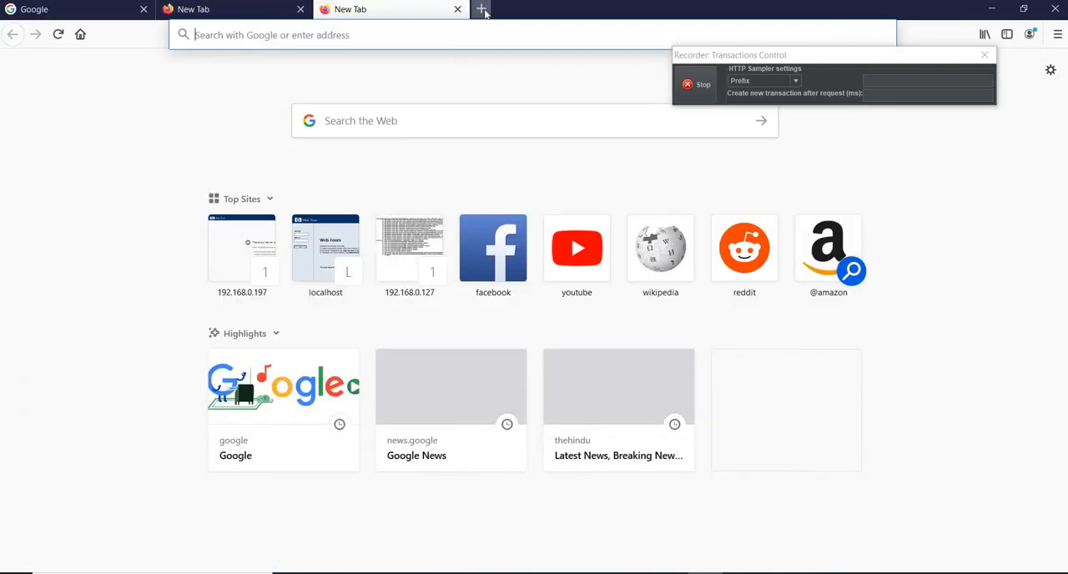
pyautogui.click(482, 9)
pyautogui.click(102, 15)
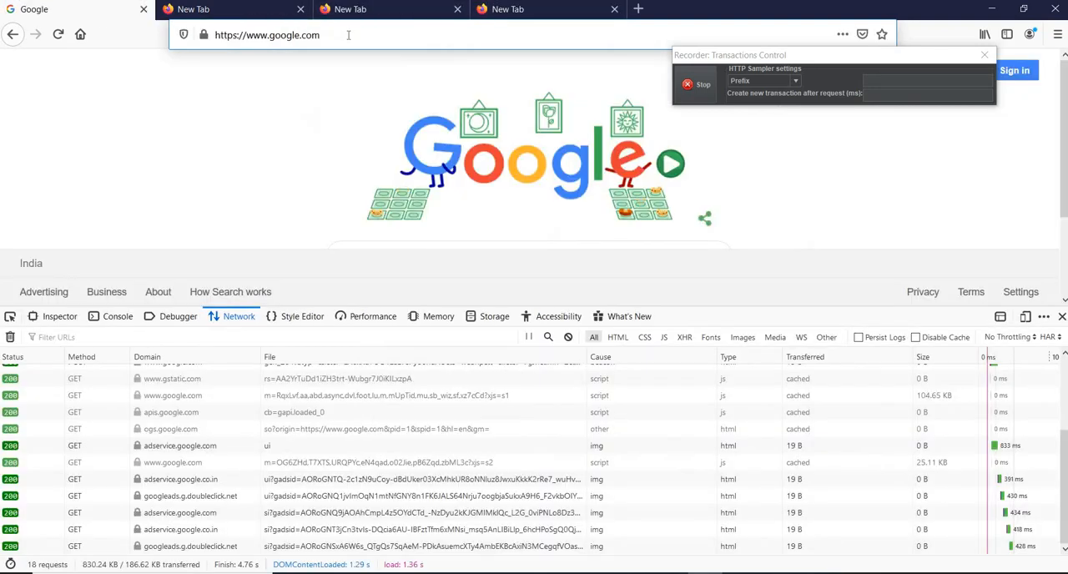
pyautogui.click(349, 35)
pyautogui.click(507, 9)
pyautogui.hotkey('ctrl', 'v')
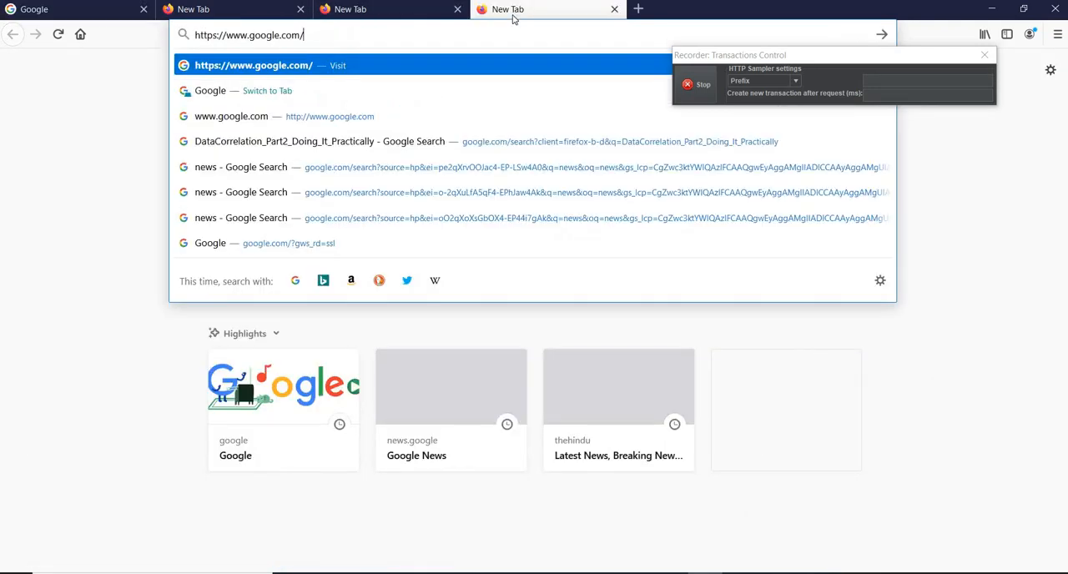
pyautogui.press('Return')
pyautogui.click(402, 11)
pyautogui.write('https://www.google.com')
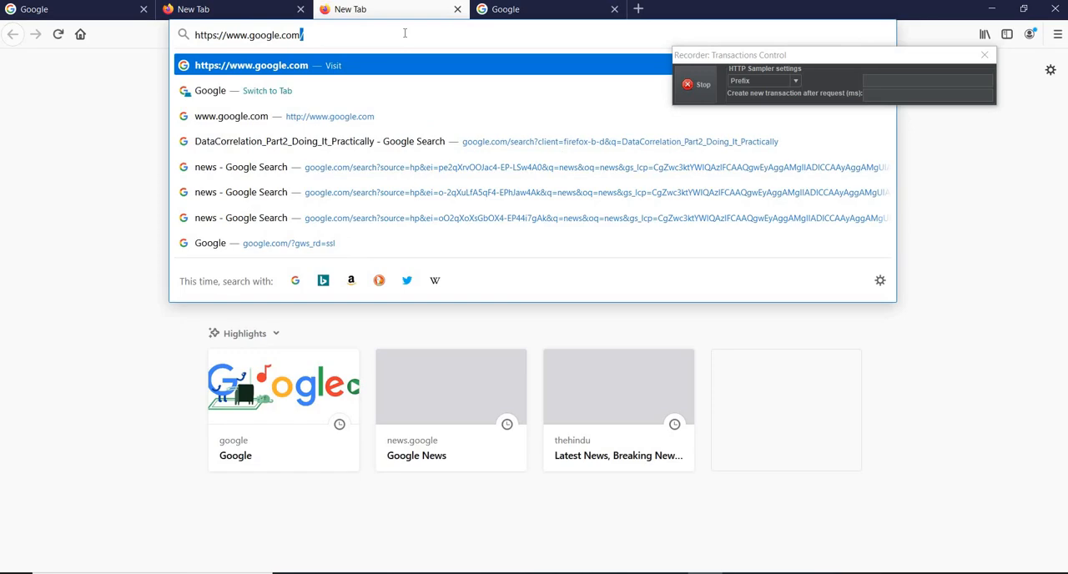
pyautogui.press('Return')
pyautogui.click(237, 8)
pyautogui.write('https://www.google.com')
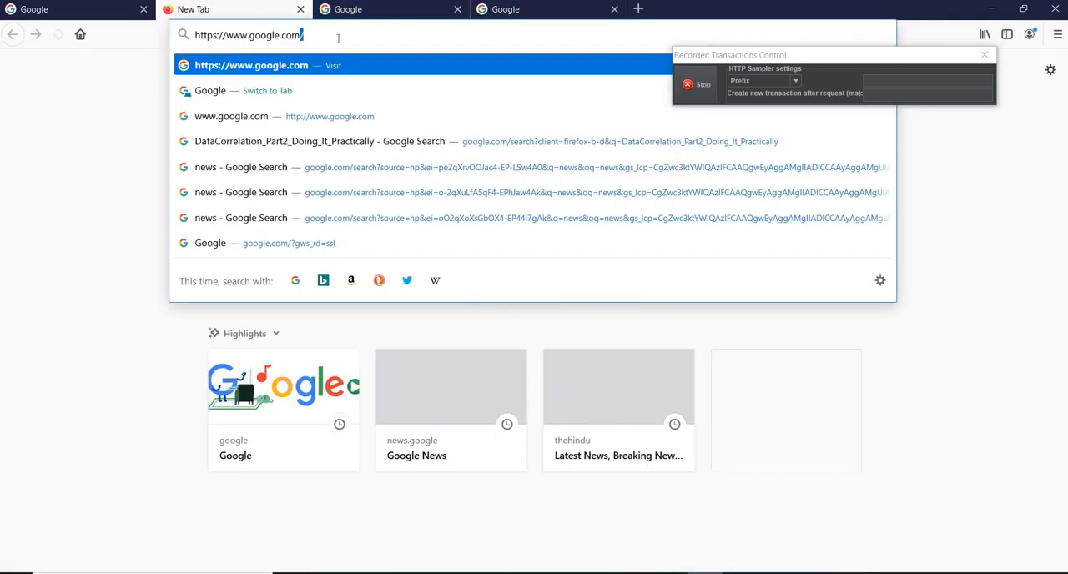
pyautogui.press('Return')
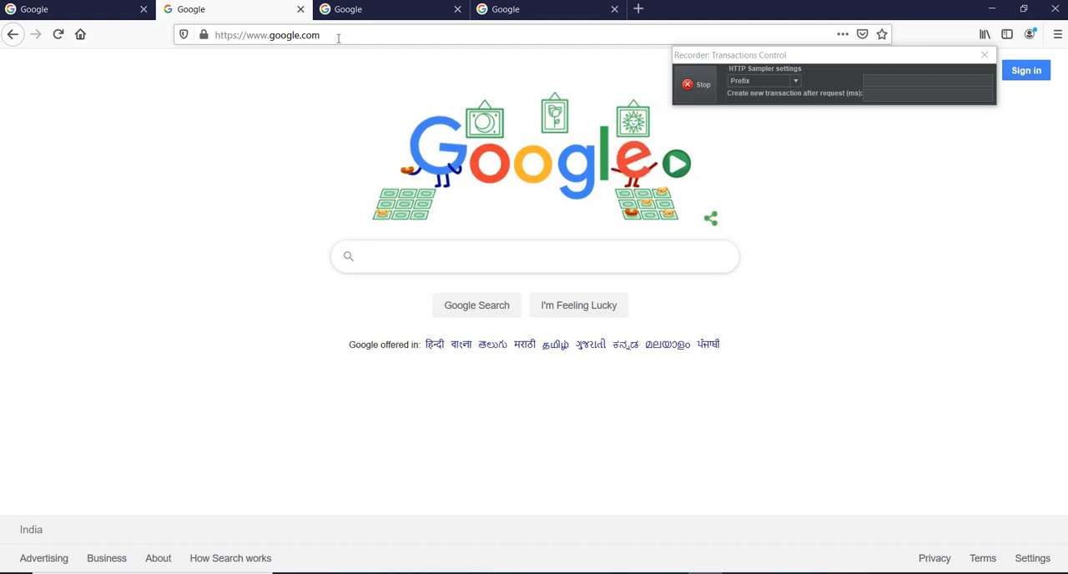
# Load the Web Tours site at 192.168.0.197:1080/WebTours/index.htm in the first tab in place of Google.
pyautogui.click(103, 17)
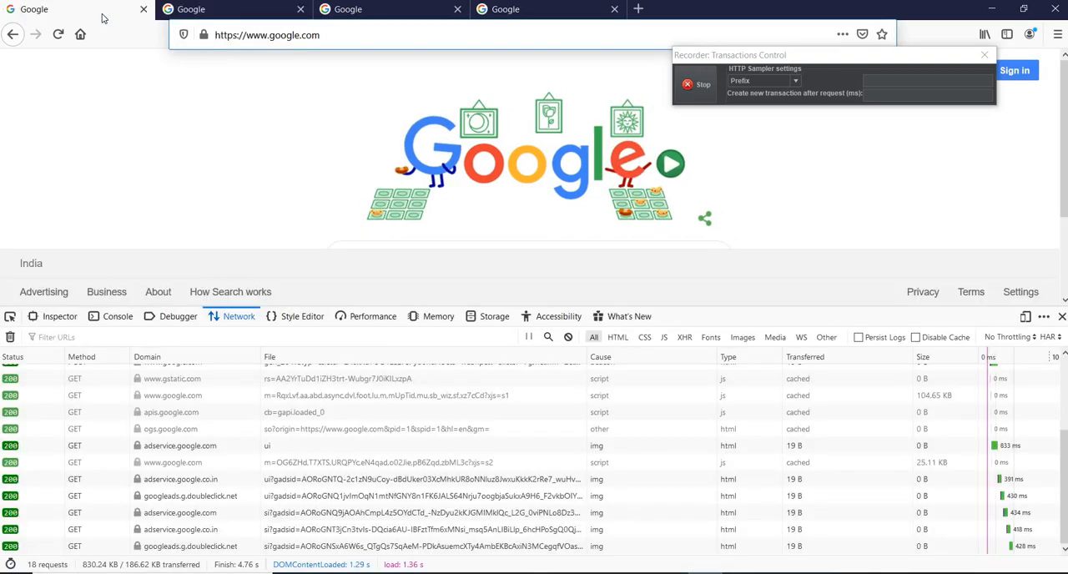
pyautogui.moveTo(323, 35); pyautogui.dragTo(189, 36)
pyautogui.write('http://192.168.0.197:1080/WebTours/index.htm')
pyautogui.press('Return')
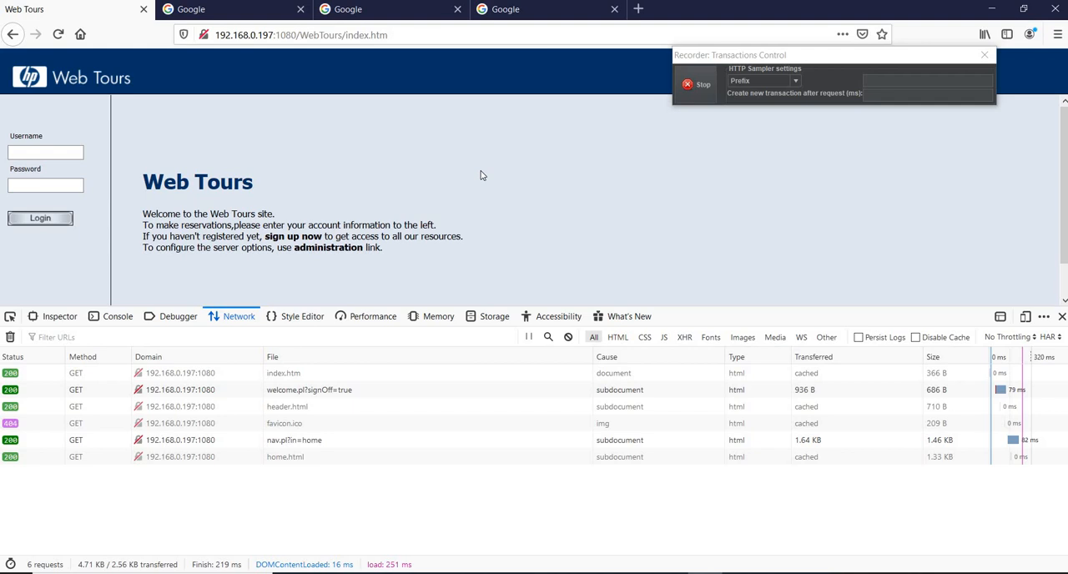
# Highlight the Web Tours address in the first tab and look at the same site in the other tabs.
pyautogui.click(70, 17)
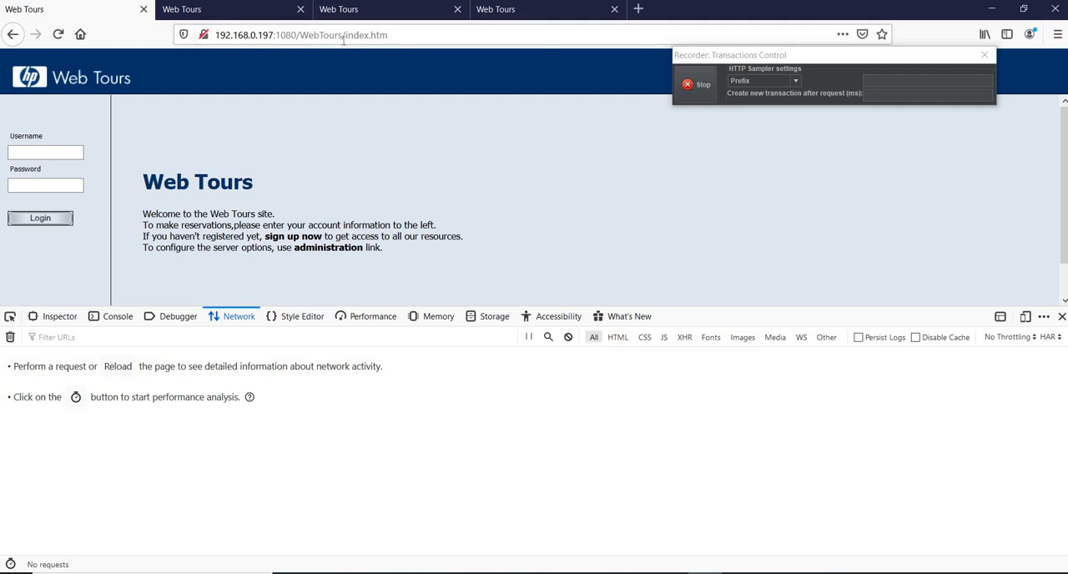
pyautogui.moveTo(215, 35); pyautogui.dragTo(389, 35)
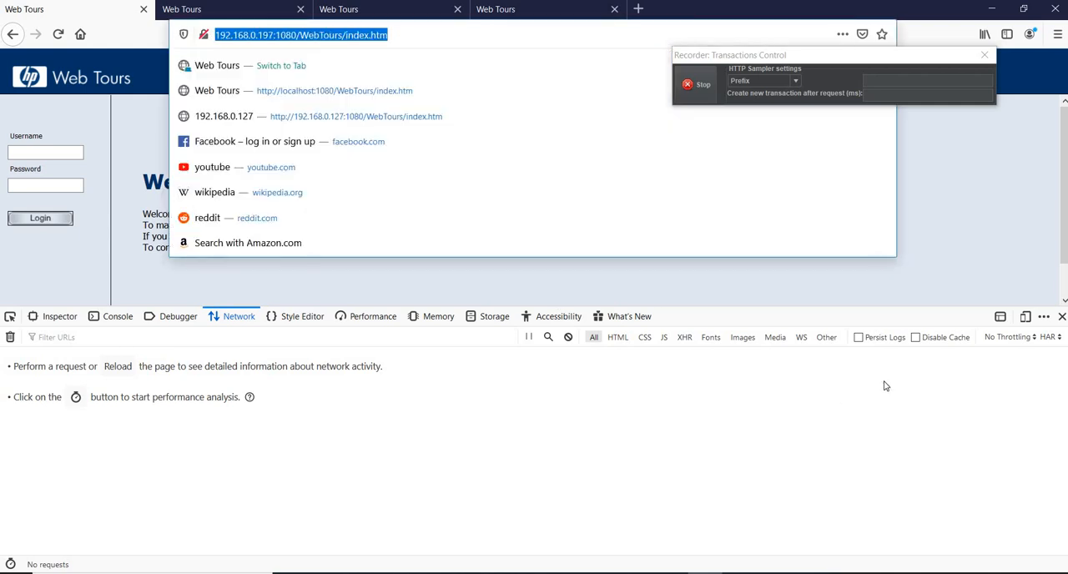
pyautogui.click(267, 10)
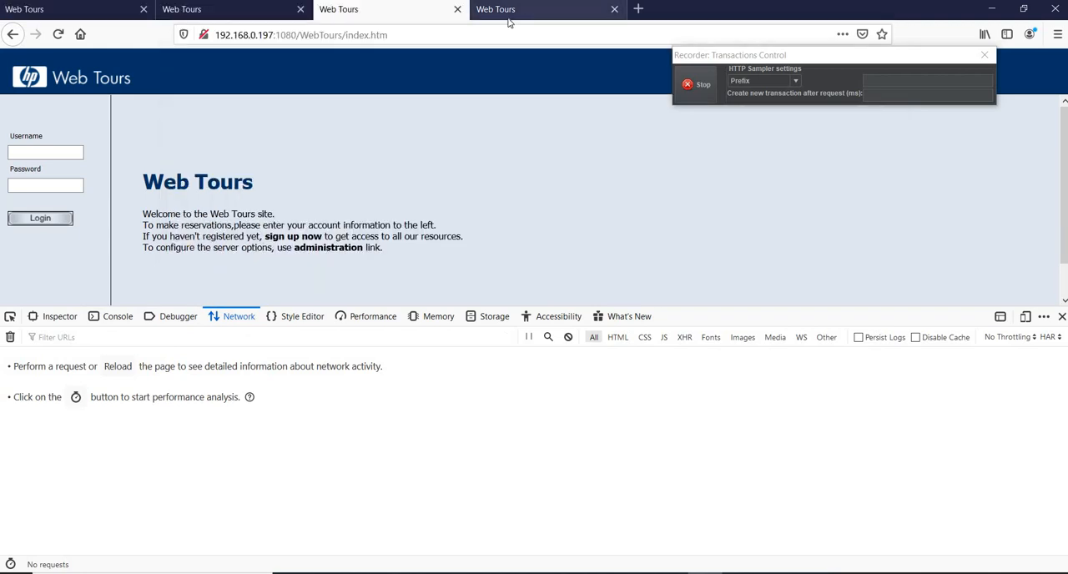
# Request the Web Tours page again in each of the four tabs to capture its network traffic.
pyautogui.click(77, 8)
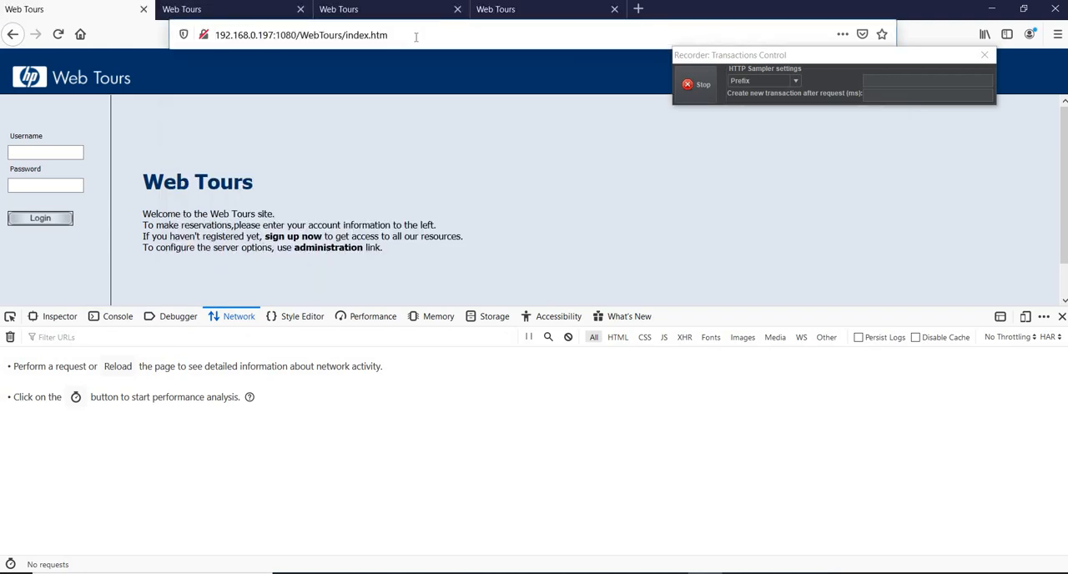
pyautogui.click(415, 36)
pyautogui.press('Return')
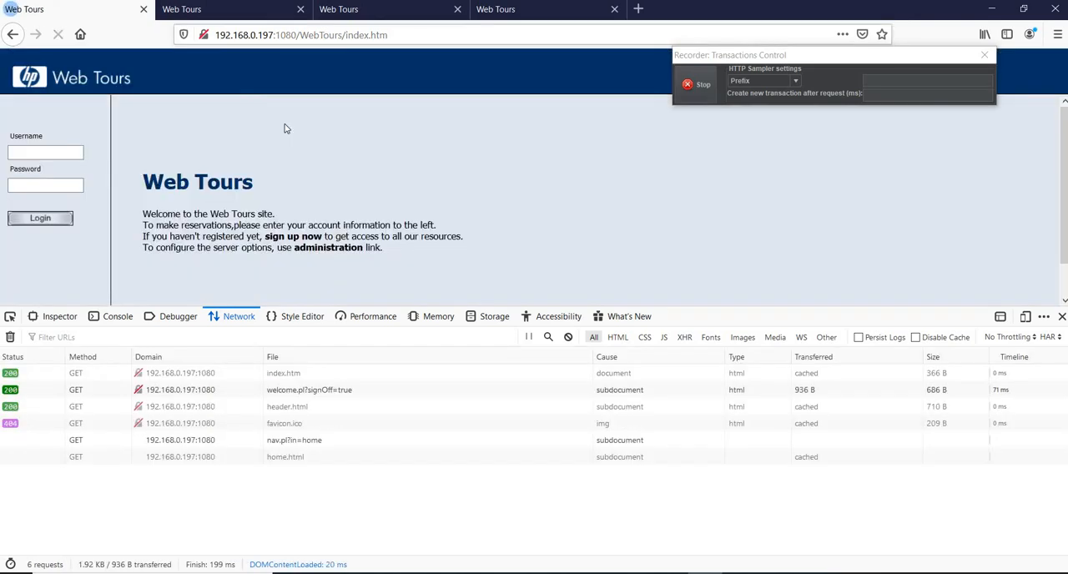
pyautogui.hotkey('ctrl', 'Tab')
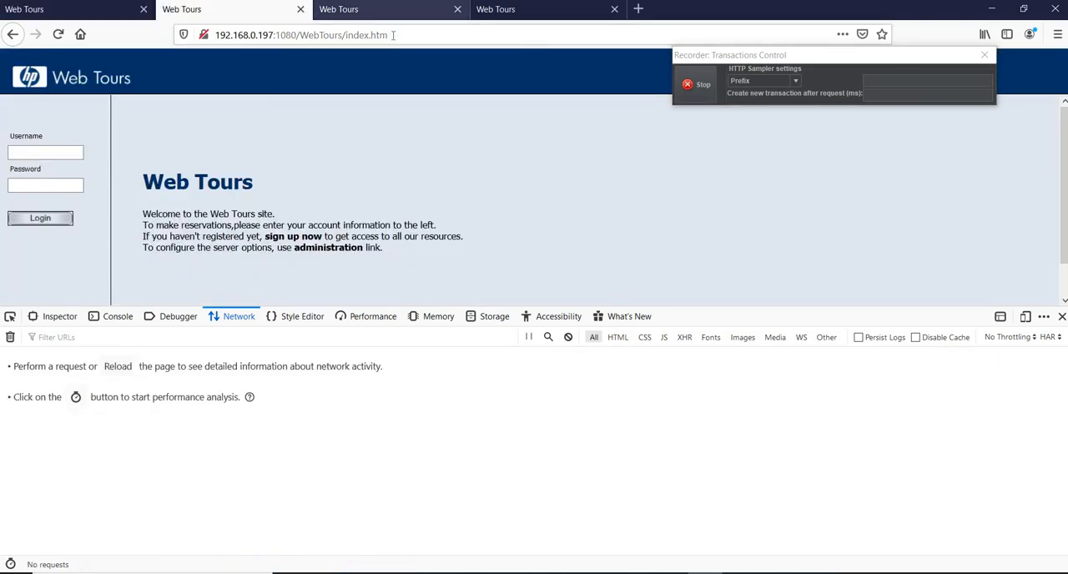
pyautogui.hotkey('ctrl', 'l')
pyautogui.press('Return')
pyautogui.click(406, 12)
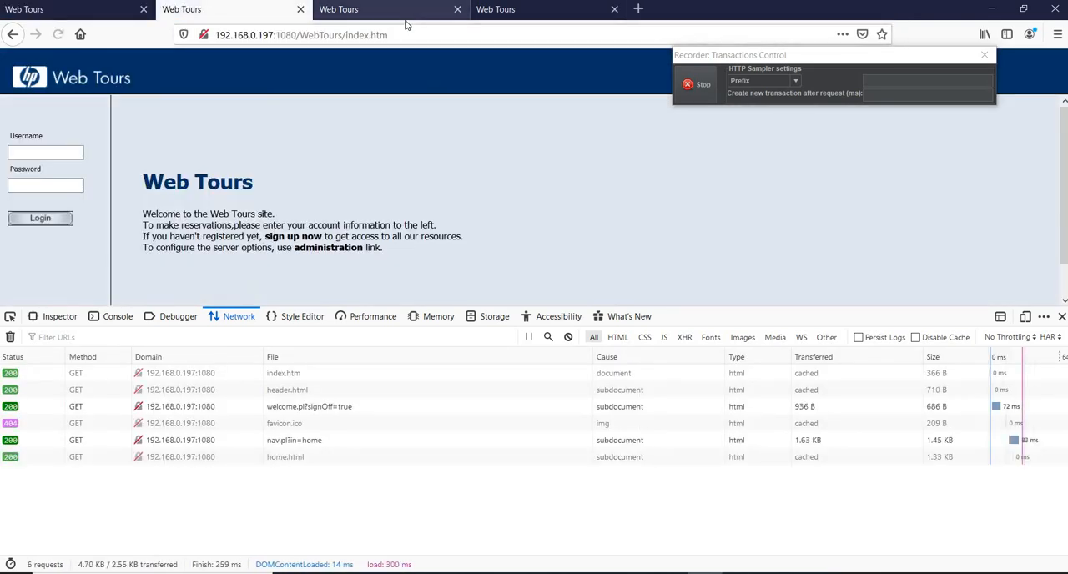
pyautogui.click(403, 35)
pyautogui.press('Return')
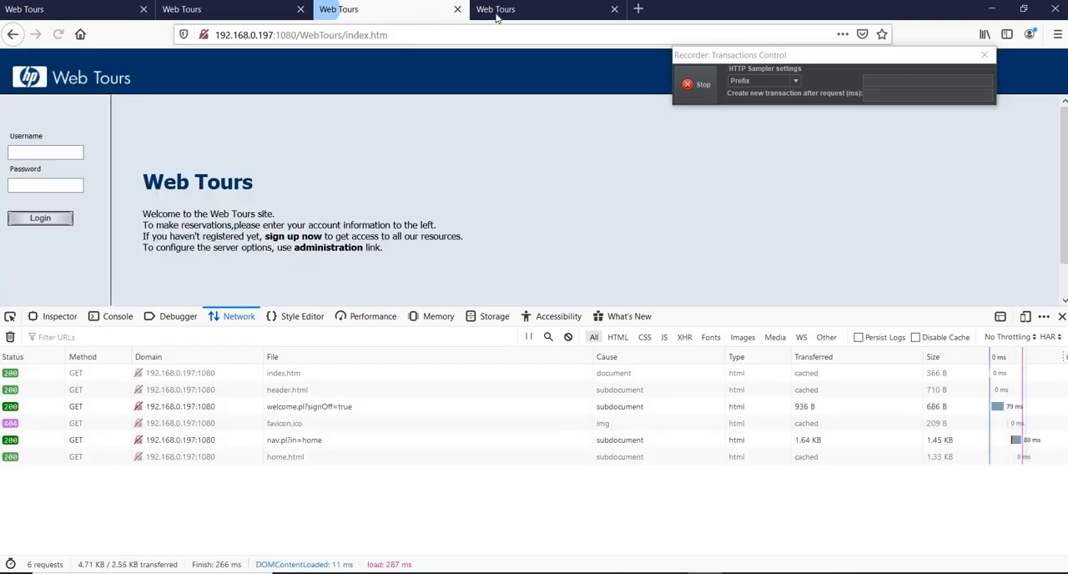
pyautogui.click(496, 12)
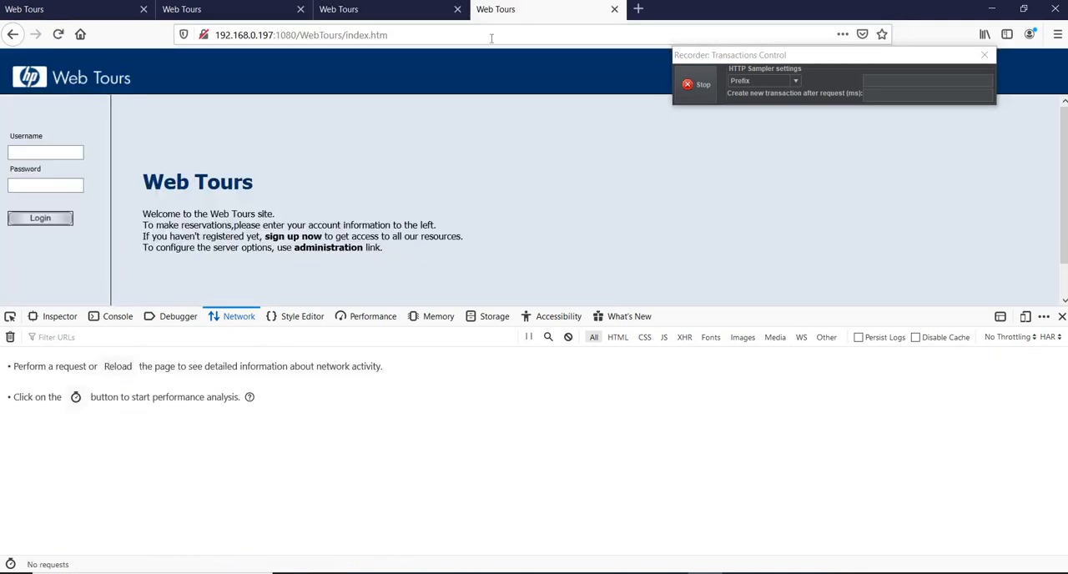
pyautogui.click(491, 38)
pyautogui.press('Return')
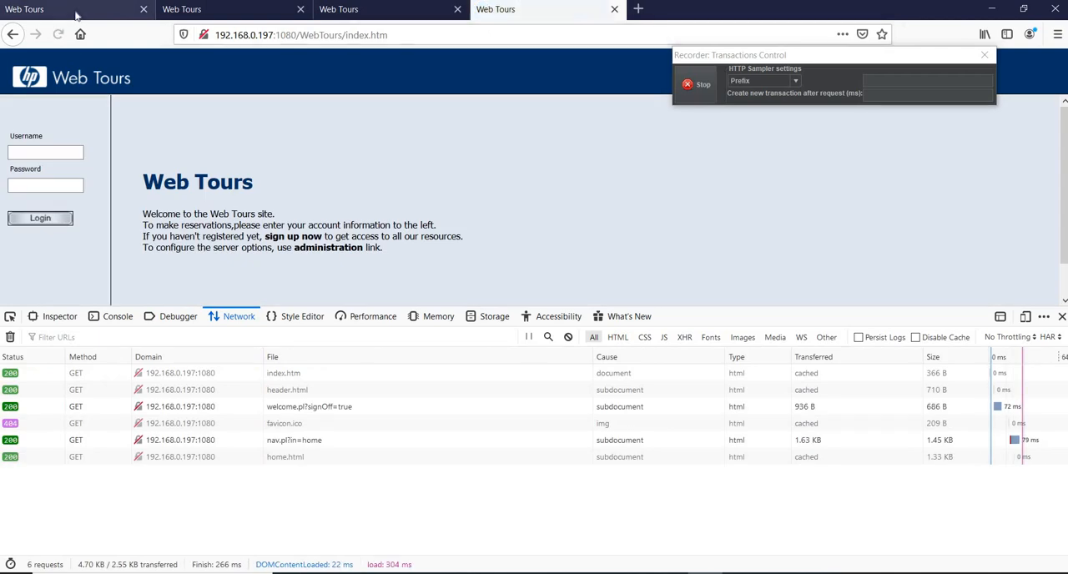
# In the first tab, inspect the response of the nav.pl?in=home request and highlight the userSession field and its value.
pyautogui.click(75, 11)
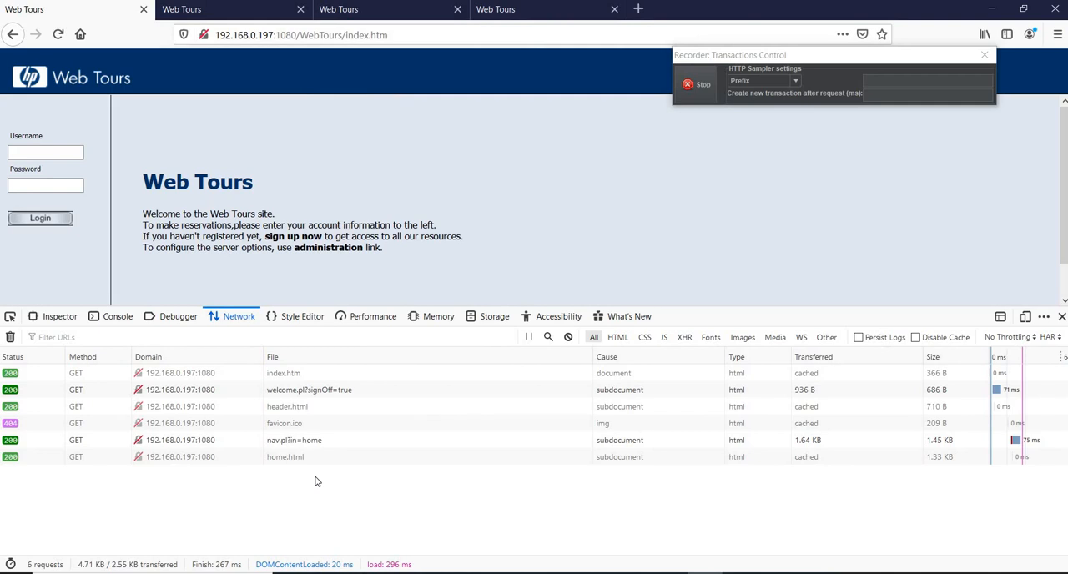
pyautogui.click(296, 442)
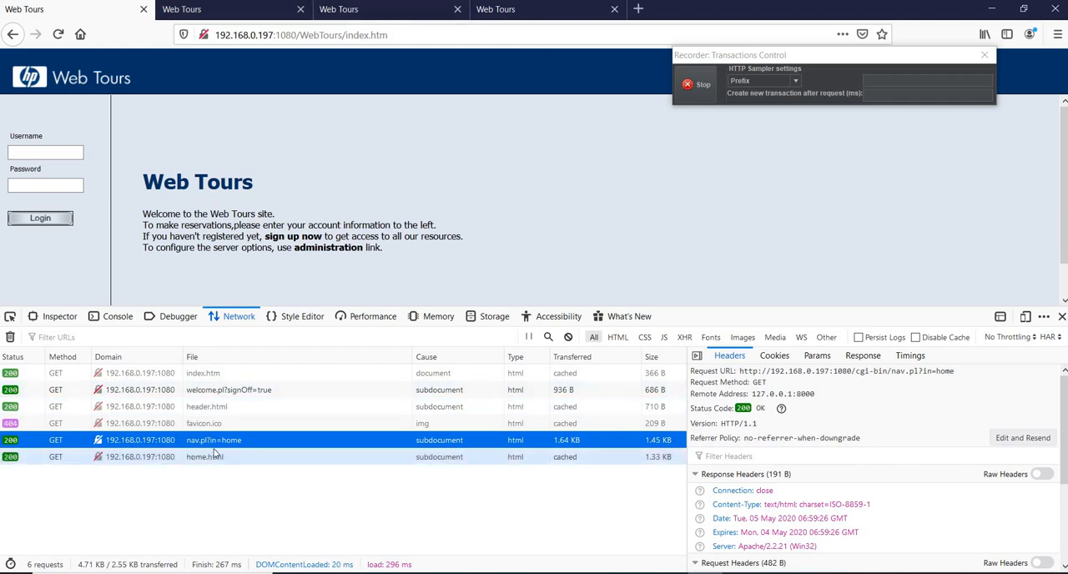
pyautogui.click(859, 357)
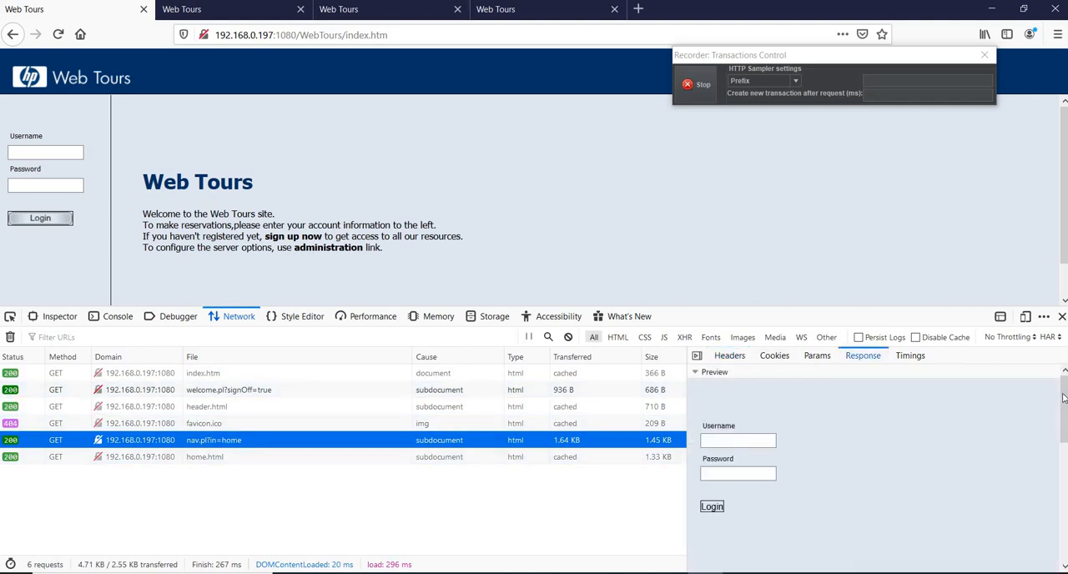
pyautogui.moveTo(1063, 398); pyautogui.dragTo(1062, 521)
pyautogui.moveTo(909, 566); pyautogui.dragTo(986, 566)
pyautogui.click(788, 478)
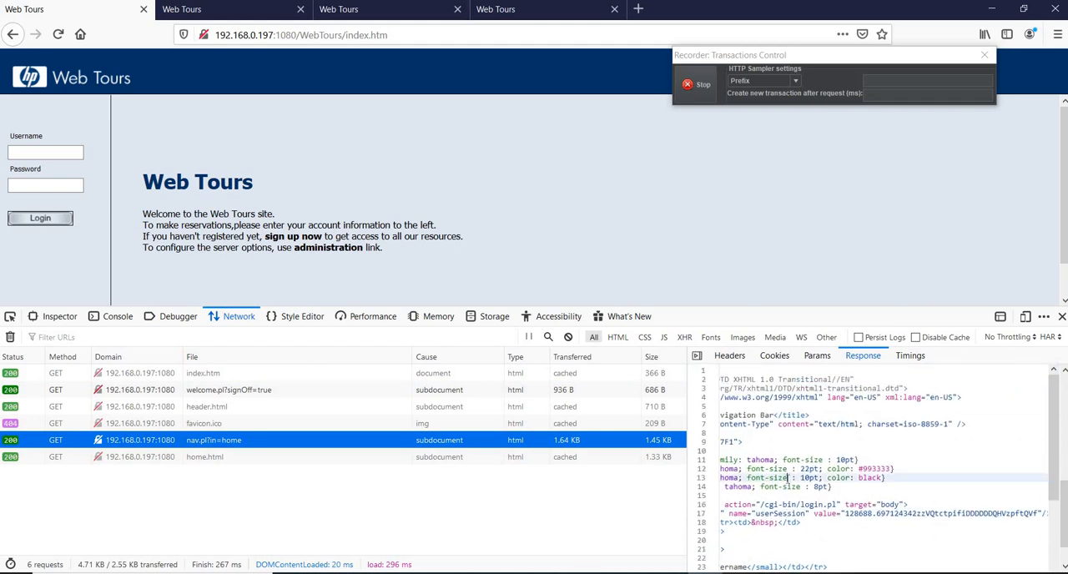
pyautogui.doubleClick(780, 514)
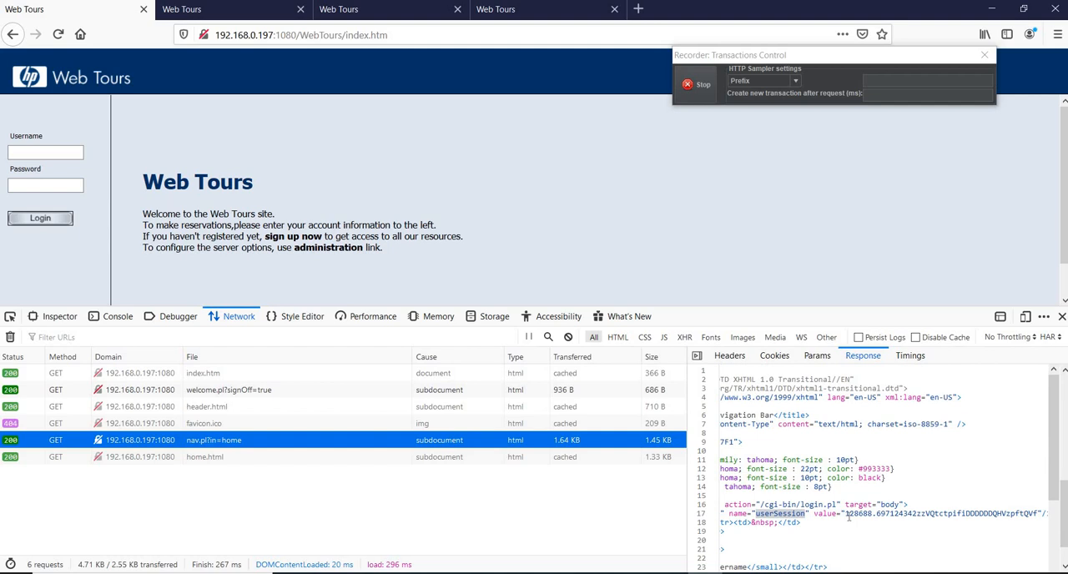
pyautogui.moveTo(845, 514); pyautogui.dragTo(885, 515)
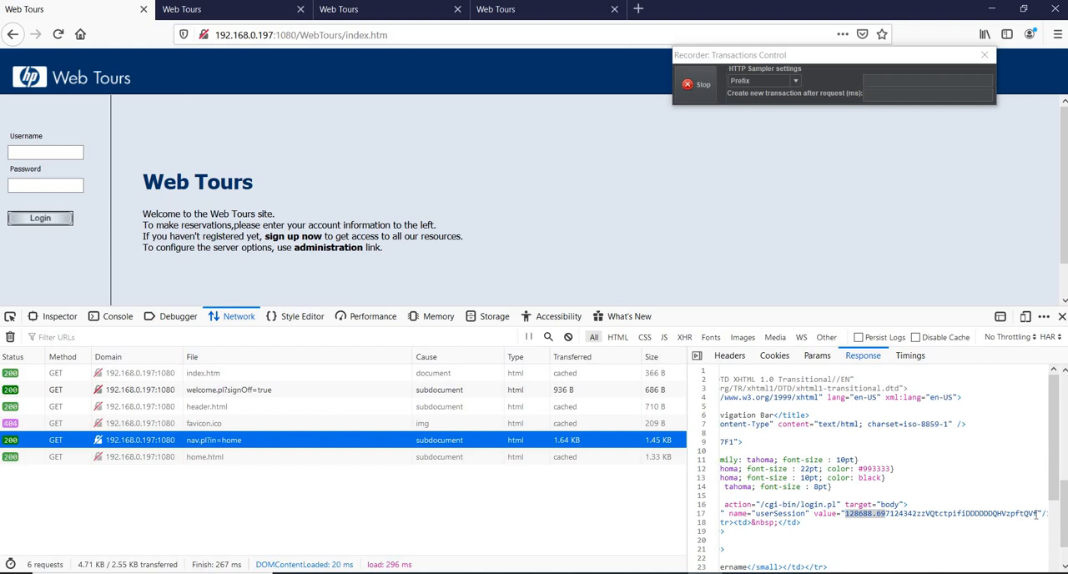
# In the second tab, open the response of the nav.pl?in=home request and select the userSession value.
pyautogui.click(264, 6)
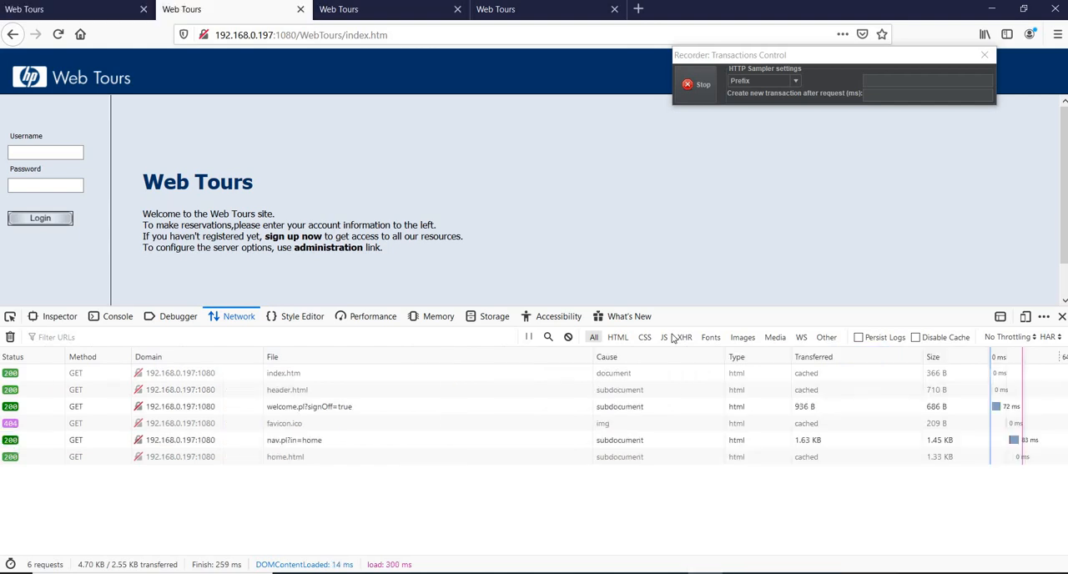
pyautogui.click(247, 442)
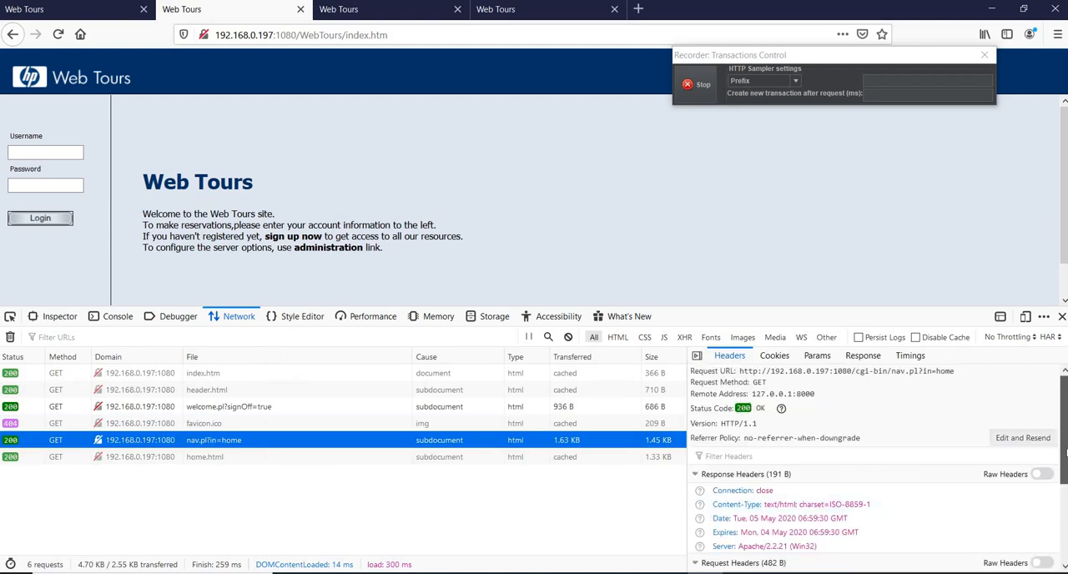
pyautogui.scroll(-1, 1064, 423)
pyautogui.click(861, 356)
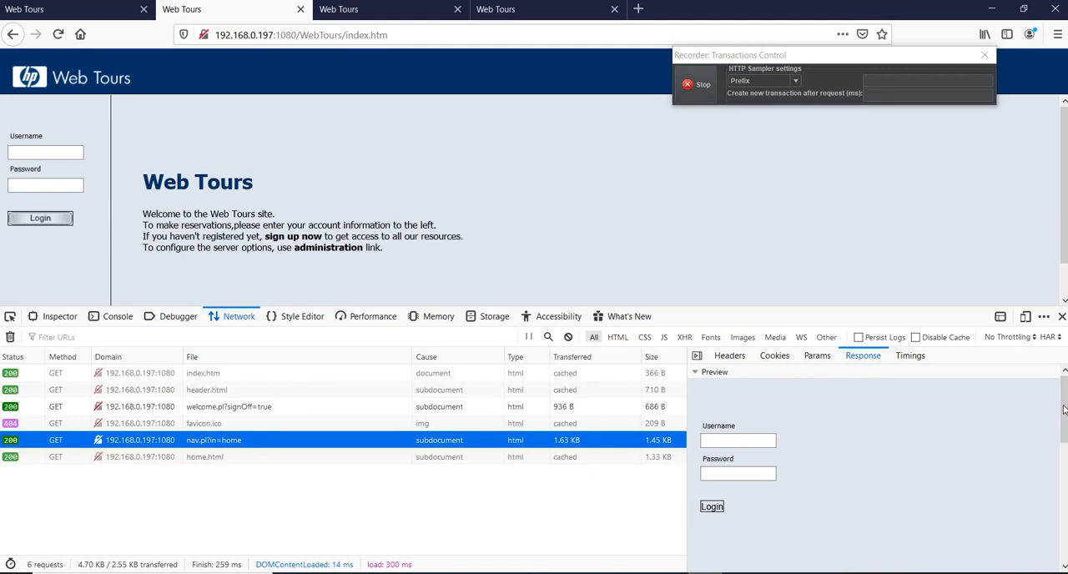
pyautogui.moveTo(1063, 409); pyautogui.dragTo(1064, 528)
pyautogui.moveTo(950, 567); pyautogui.dragTo(979, 562)
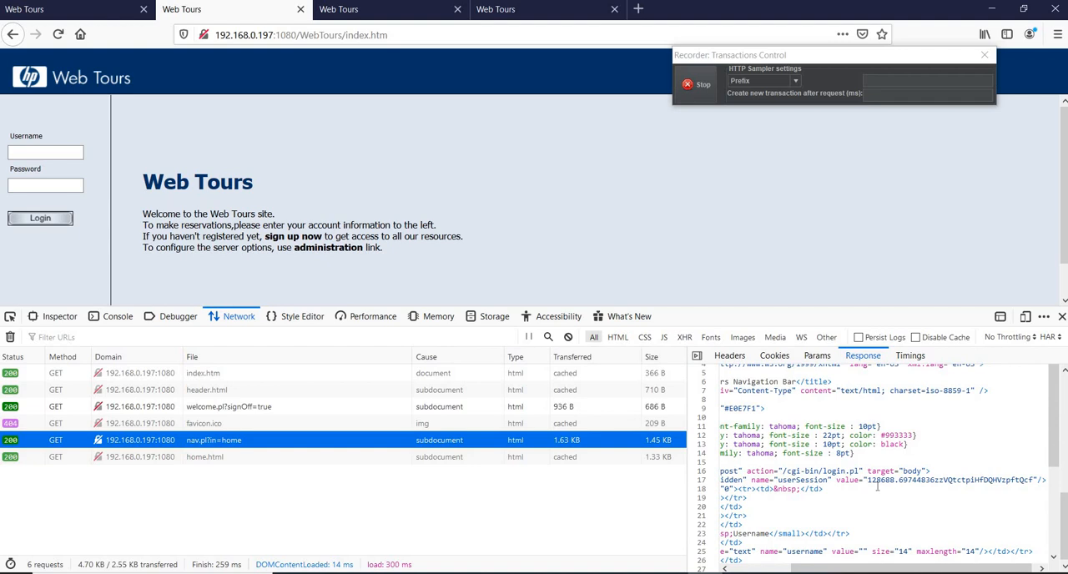
pyautogui.moveTo(866, 481); pyautogui.dragTo(1032, 513)
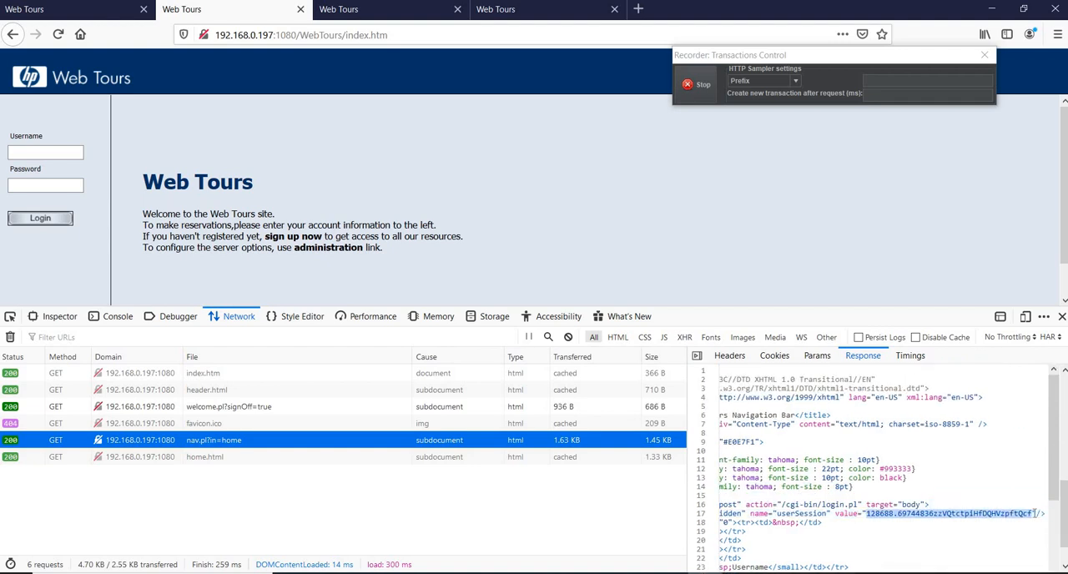
pyautogui.hotkey('alt', 'Tab')
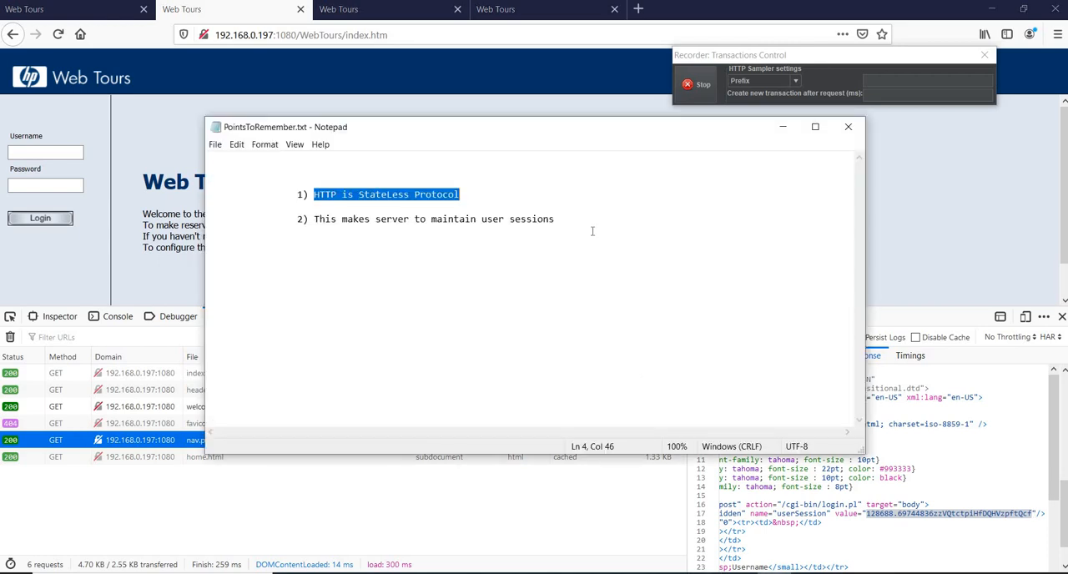
pyautogui.click(592, 229)
pyautogui.press('Return')
pyautogui.write('http://192.168.0.197:1080/cgi-bin/nav.pl?in=home')
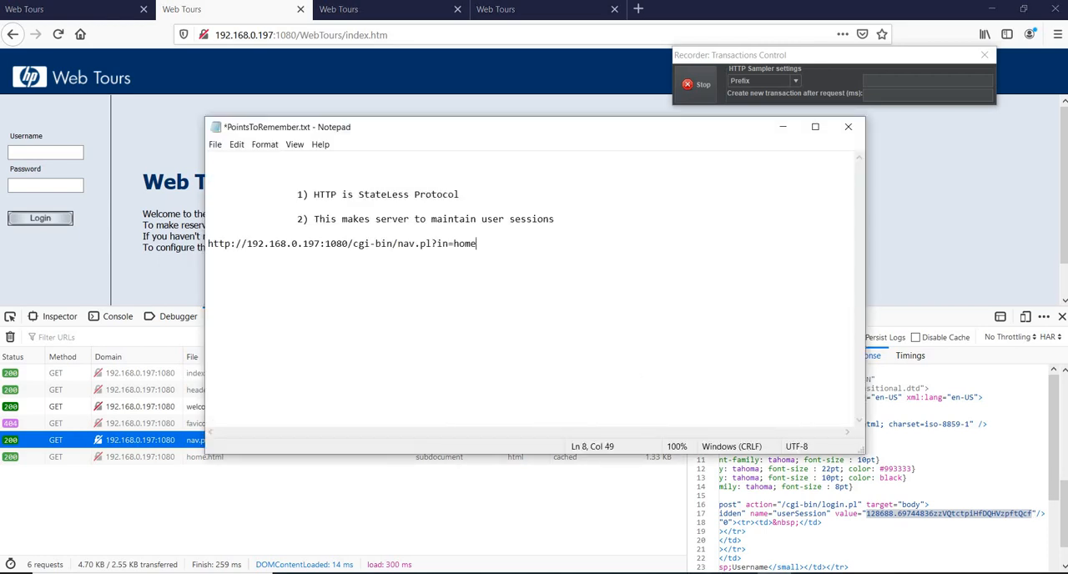
pyautogui.hotkey('ctrl', 'z')
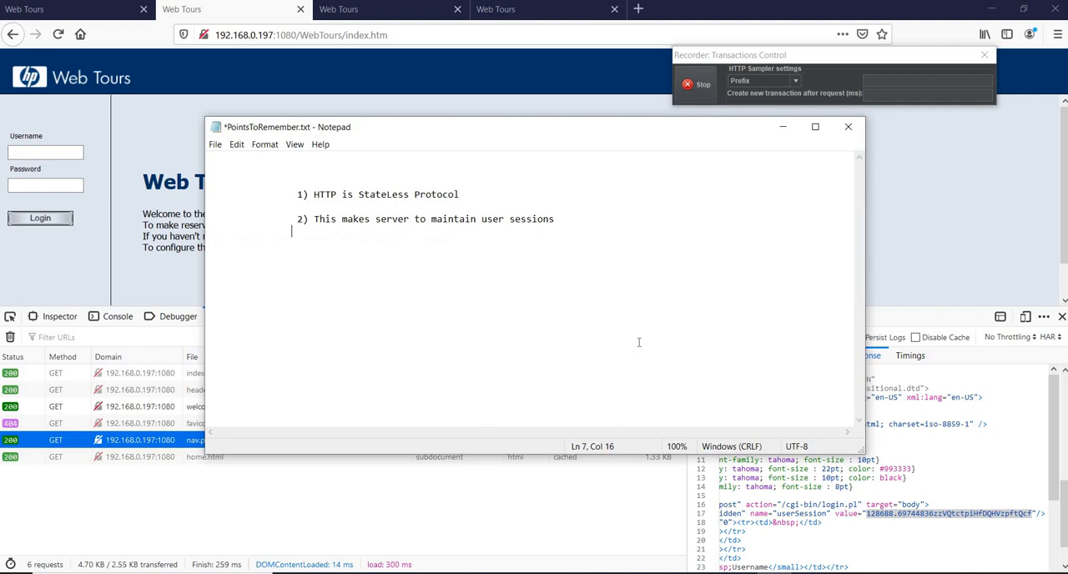
# Copy the selected userSession value and paste it below the second point in PointsToRemember.txt in Notepad.
pyautogui.rightClick(983, 514)
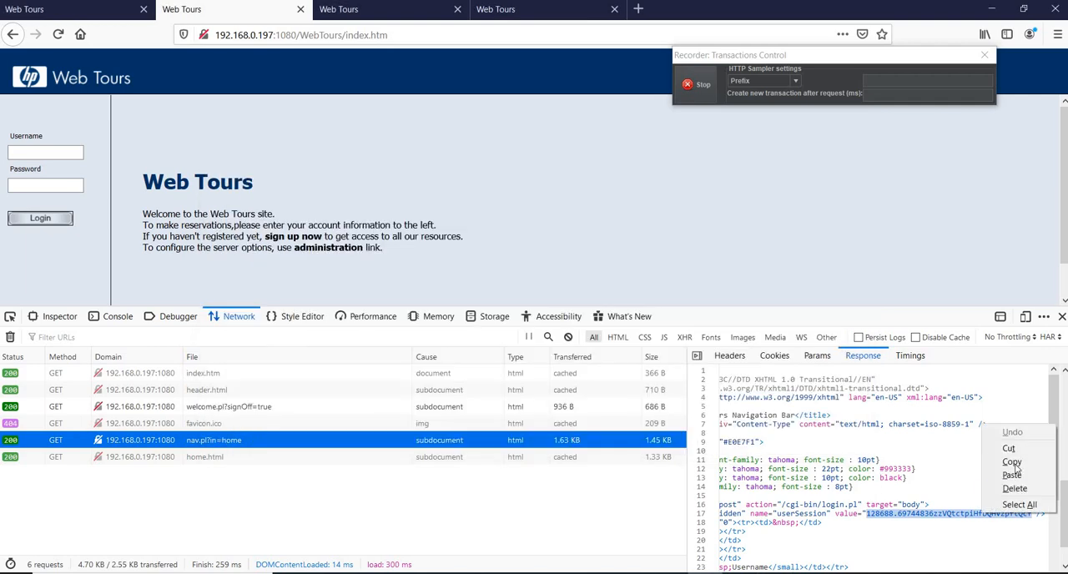
pyautogui.click(1011, 462)
pyautogui.hotkey('alt', 'Tab')
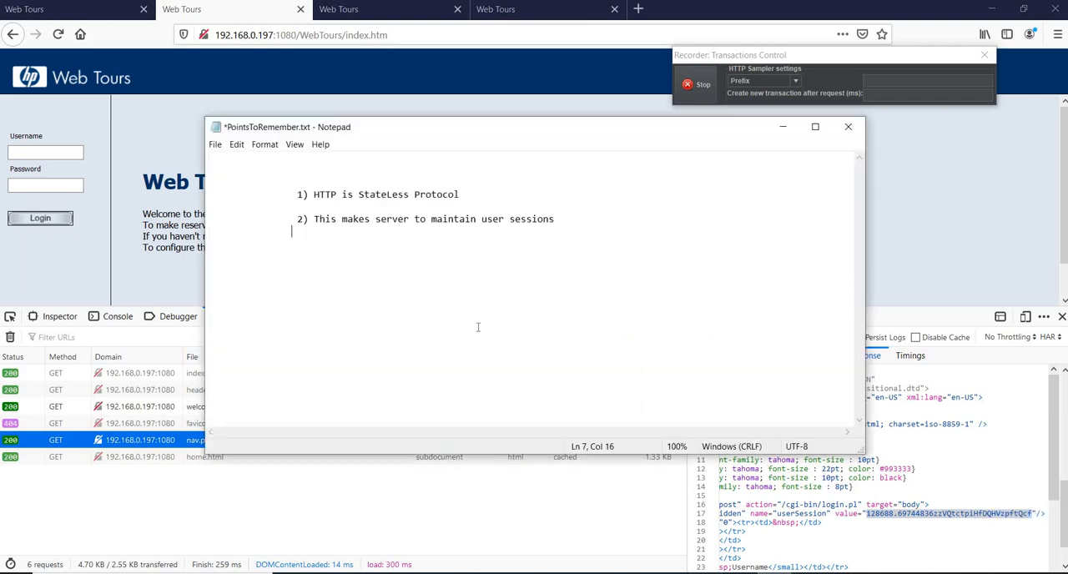
pyautogui.press('Return')
pyautogui.hotkey('ctrl', 'v')
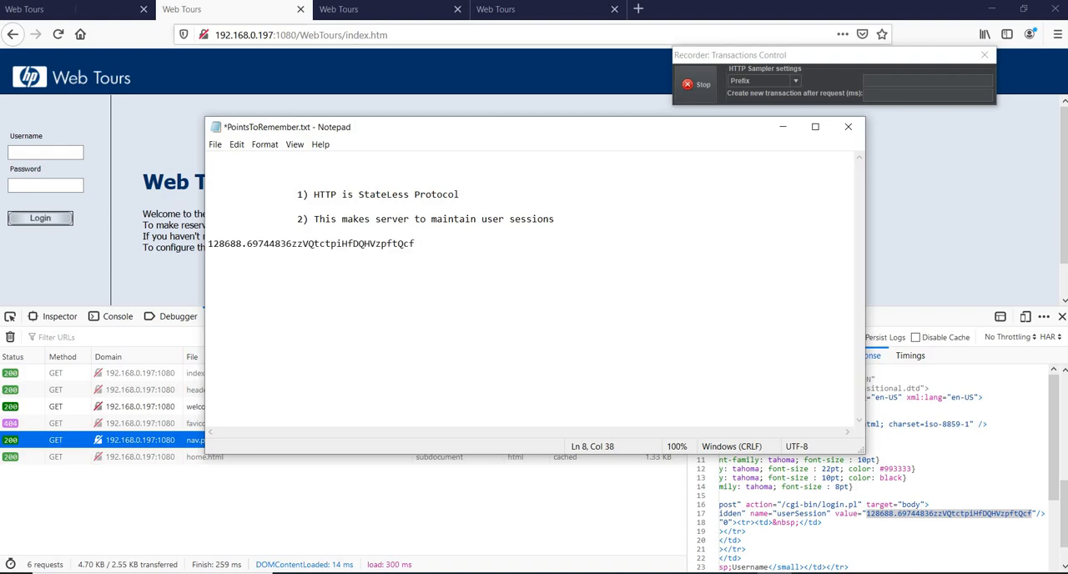
# Copy the first tab's full userSession value into PointsToRemember.txt, on its own line above the second tab's value.
pyautogui.click(75, 9)
pyautogui.click(843, 514)
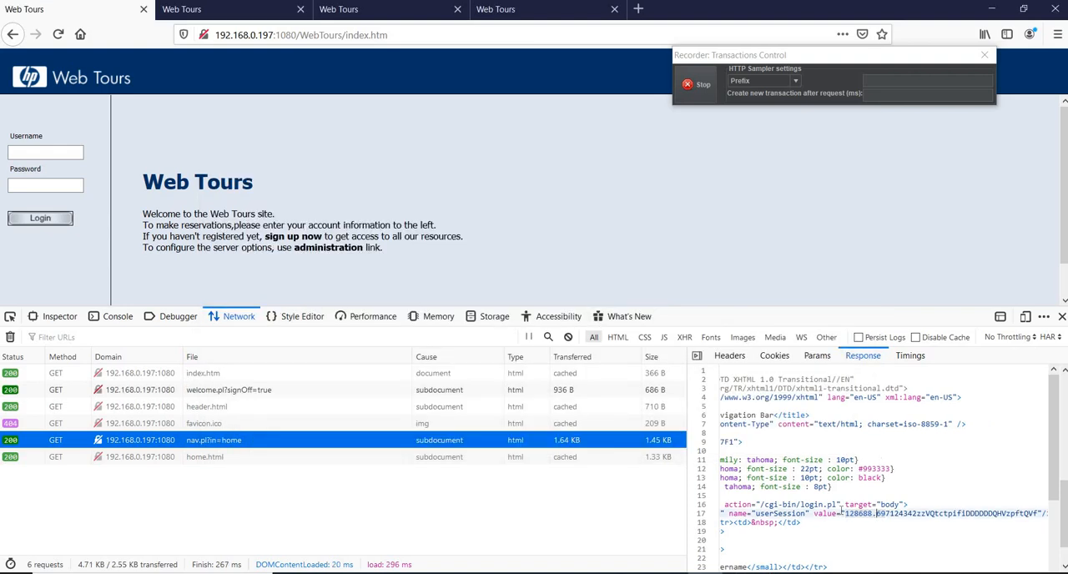
pyautogui.moveTo(843, 514); pyautogui.dragTo(1038, 515)
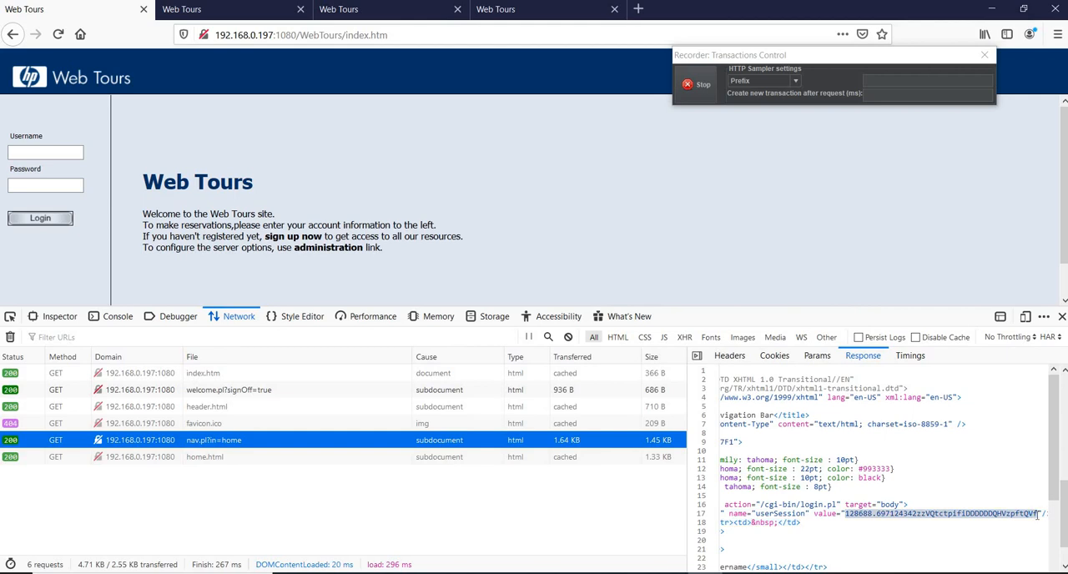
pyautogui.click(776, 573)
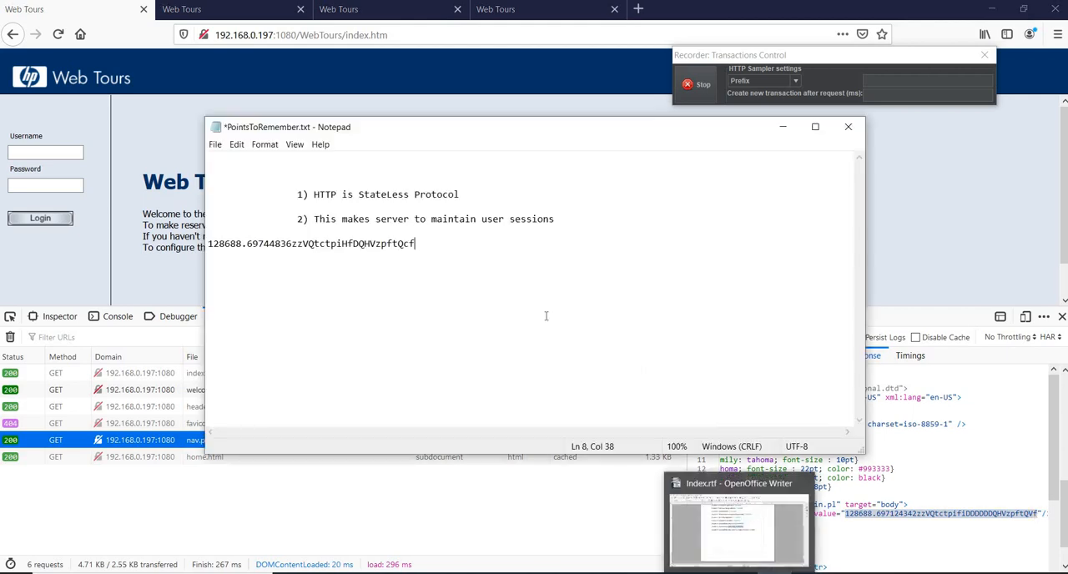
pyautogui.press('Return')
# Copy the userSession value from the third tab's nav.pl?in=home response onto a new line below the other values in PointsToRemember.txt.
pyautogui.click(1062, 399)
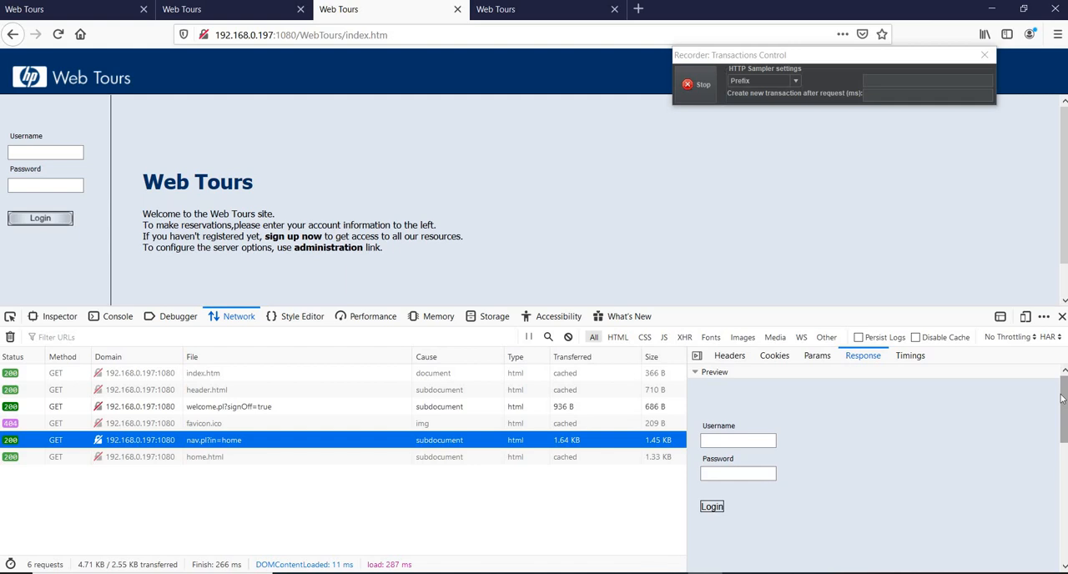
pyautogui.moveTo(1061, 399); pyautogui.dragTo(1066, 498)
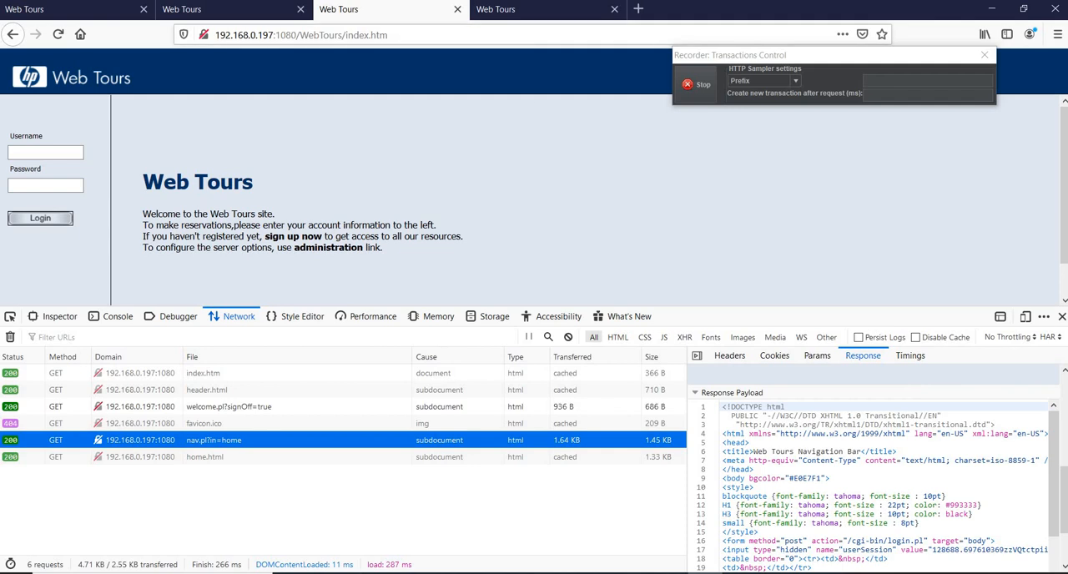
pyautogui.moveTo(1053, 439); pyautogui.dragTo(1053, 478)
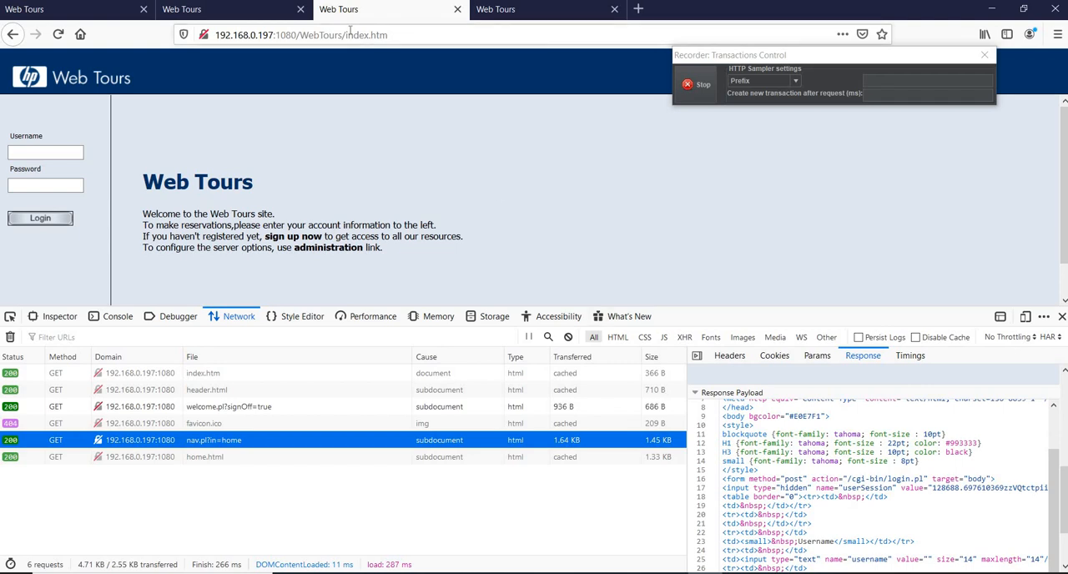
pyautogui.moveTo(402, 35); pyautogui.dragTo(213, 35)
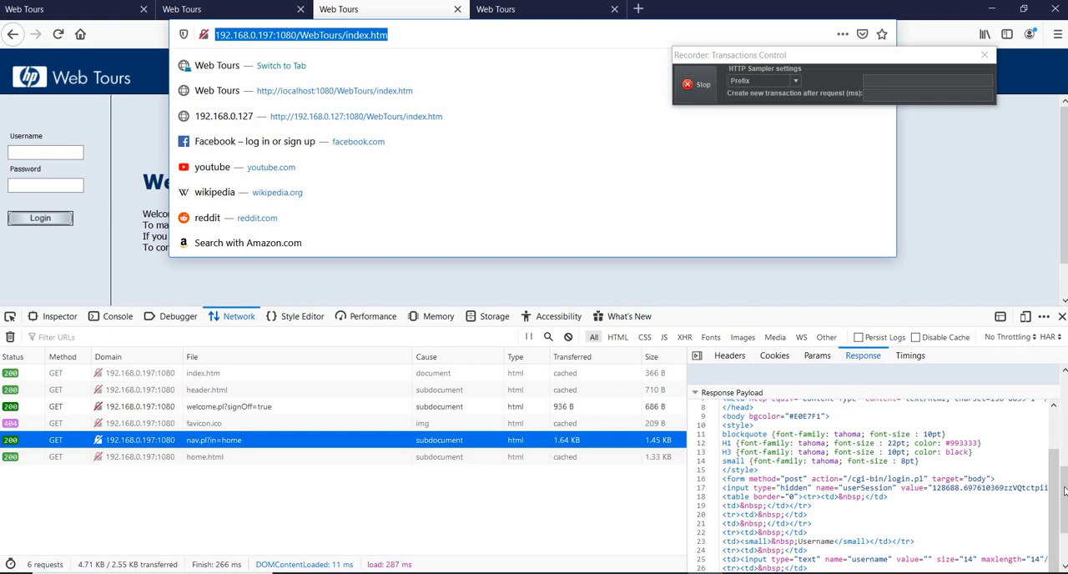
pyautogui.moveTo(931, 488); pyautogui.dragTo(1034, 489)
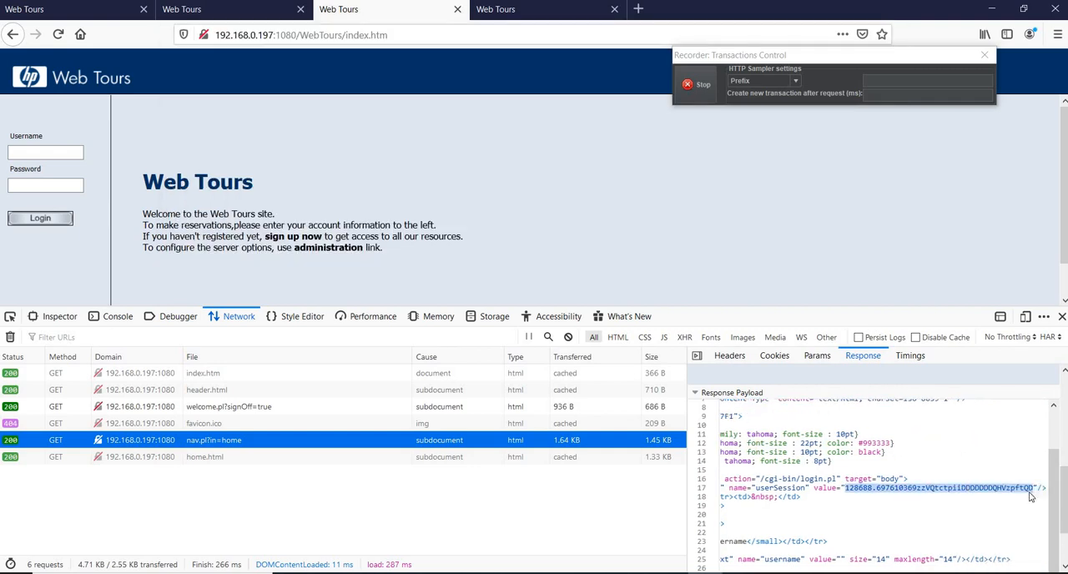
pyautogui.rightClick(1033, 491)
pyautogui.click(1026, 529)
pyautogui.hotkey('alt', 'Tab')
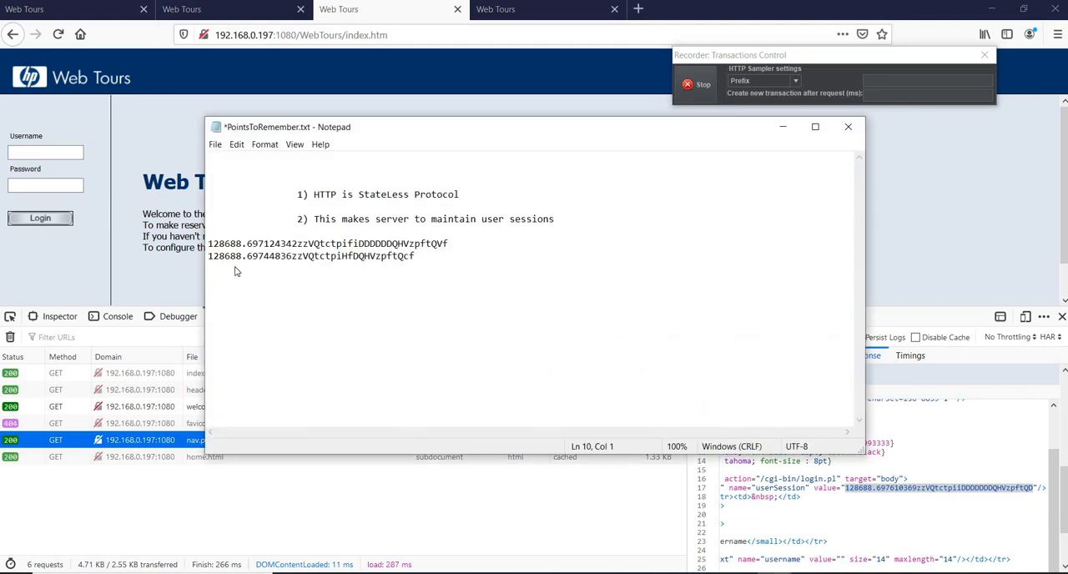
pyautogui.rightClick(236, 267)
pyautogui.click(276, 320)
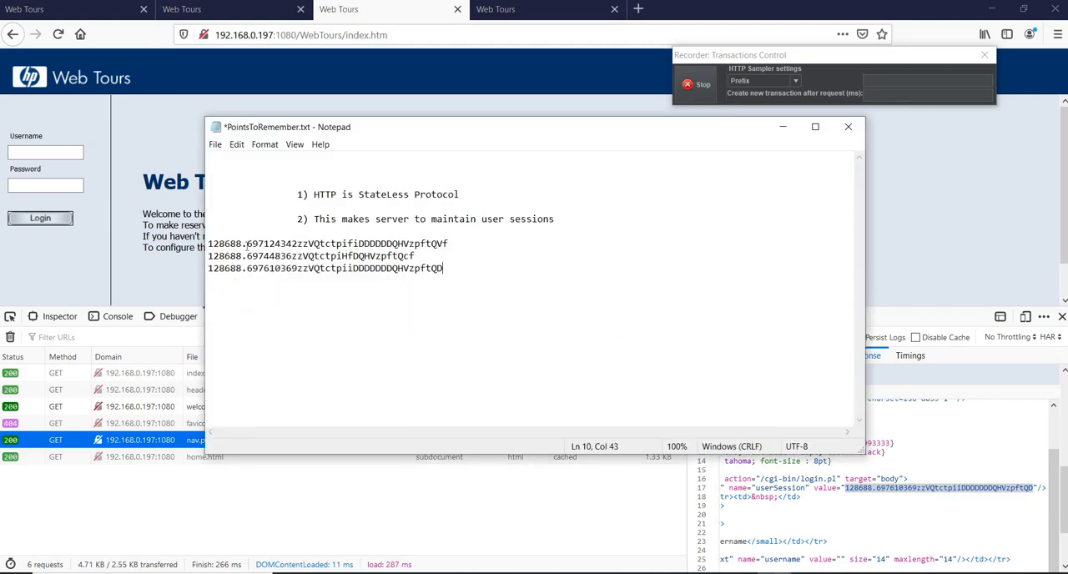
# Compare the differing parts of the three noted session values and examine the hidden userSession input in the third tab's response.
pyautogui.moveTo(247, 244); pyautogui.dragTo(320, 282)
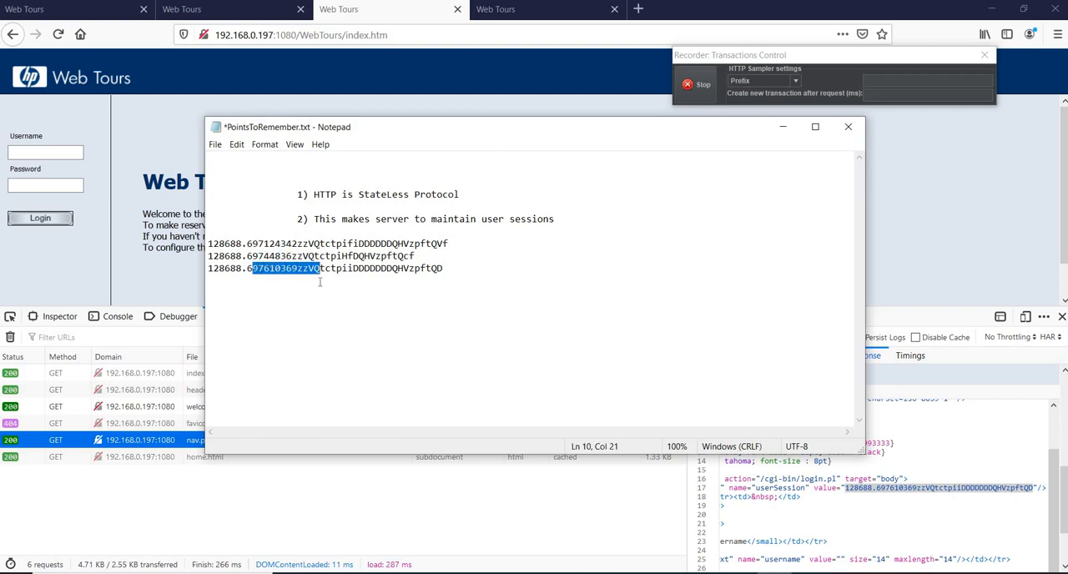
pyautogui.click(783, 127)
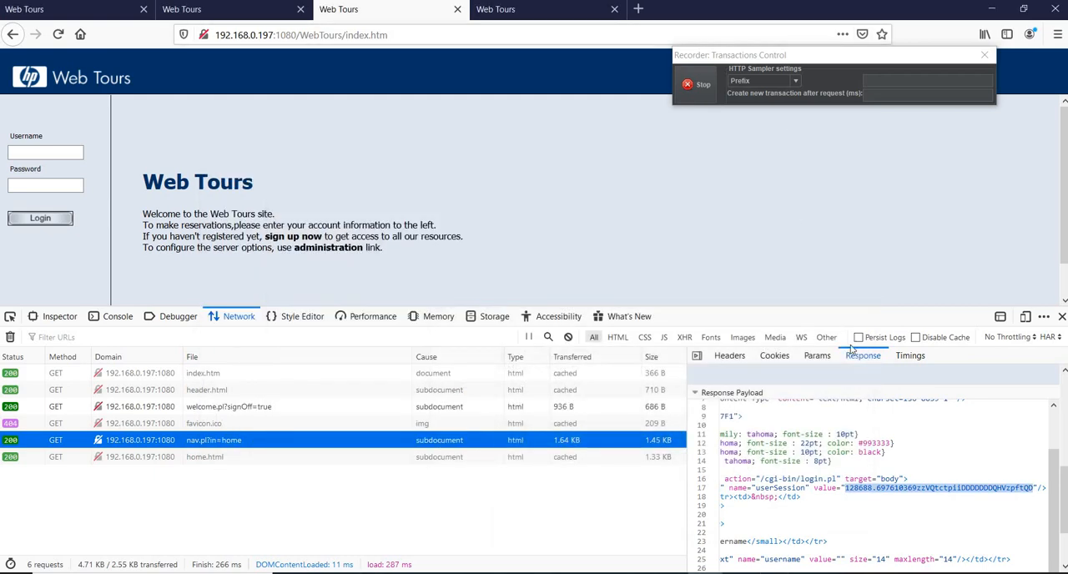
pyautogui.click(388, 35)
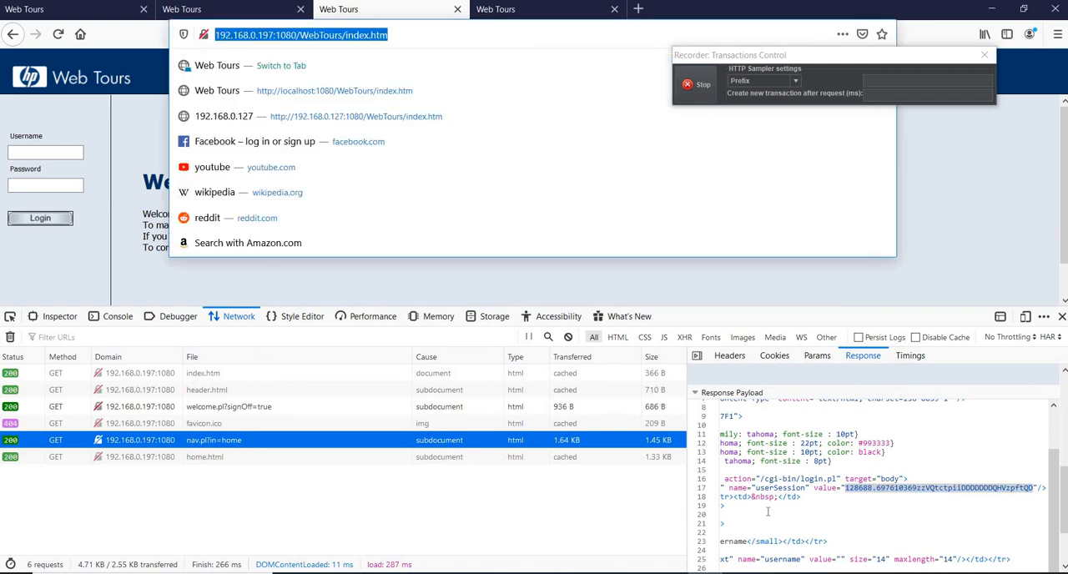
pyautogui.moveTo(726, 489); pyautogui.dragTo(676, 480)
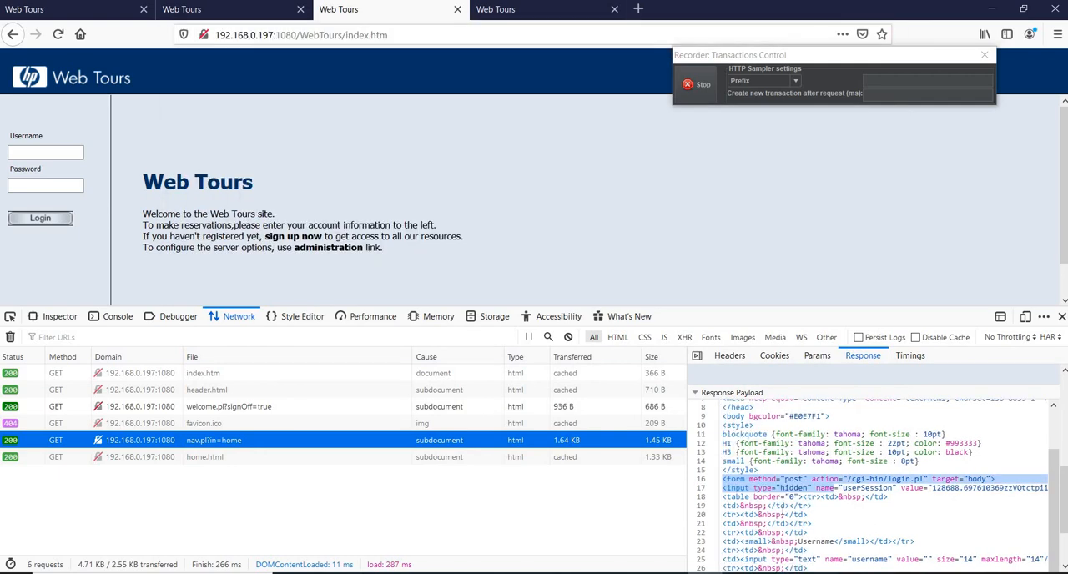
pyautogui.click(783, 508)
pyautogui.tripleClick(796, 489)
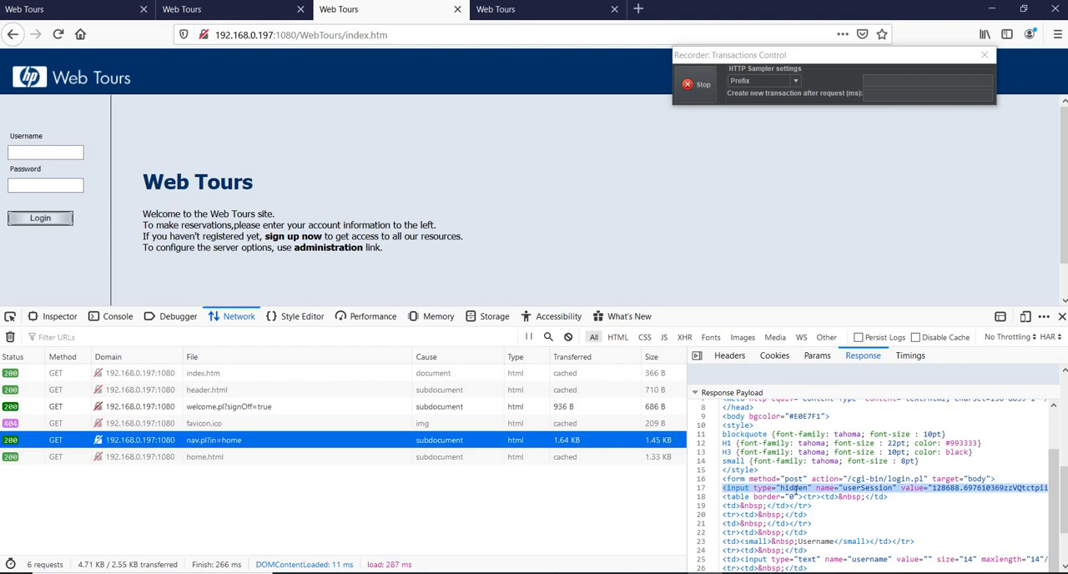
pyautogui.click(795, 489)
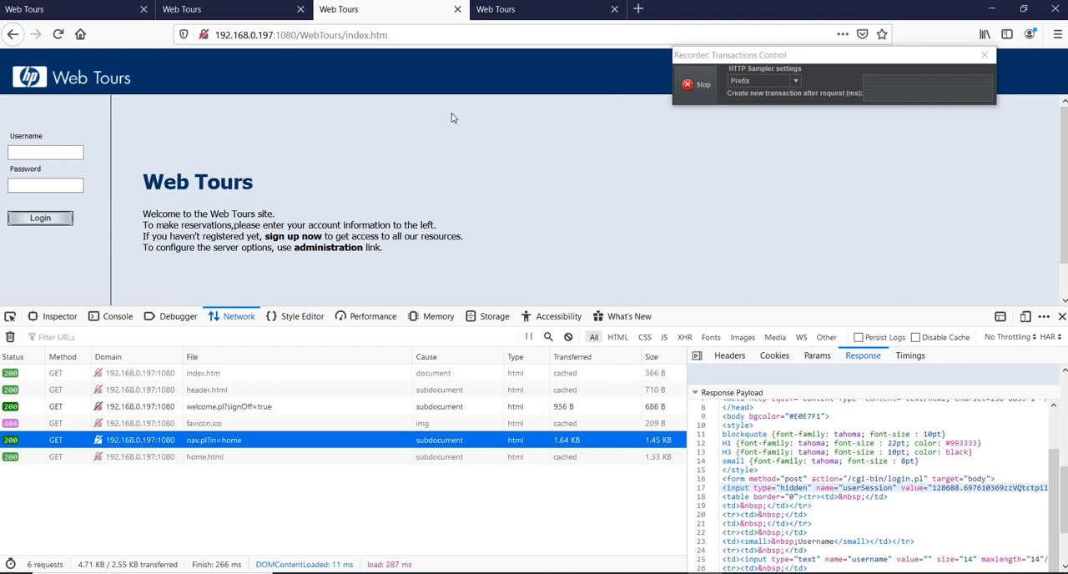
pyautogui.doubleClick(795, 488)
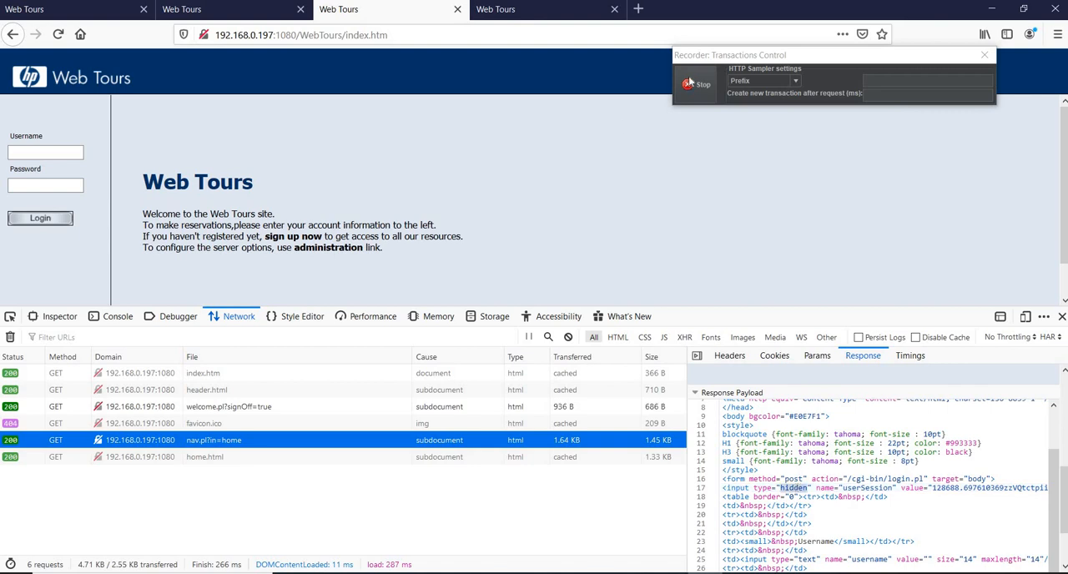
# In the first tab, fill in username testuser1 with its saved password, clear the network log and log in.
pyautogui.click(80, 8)
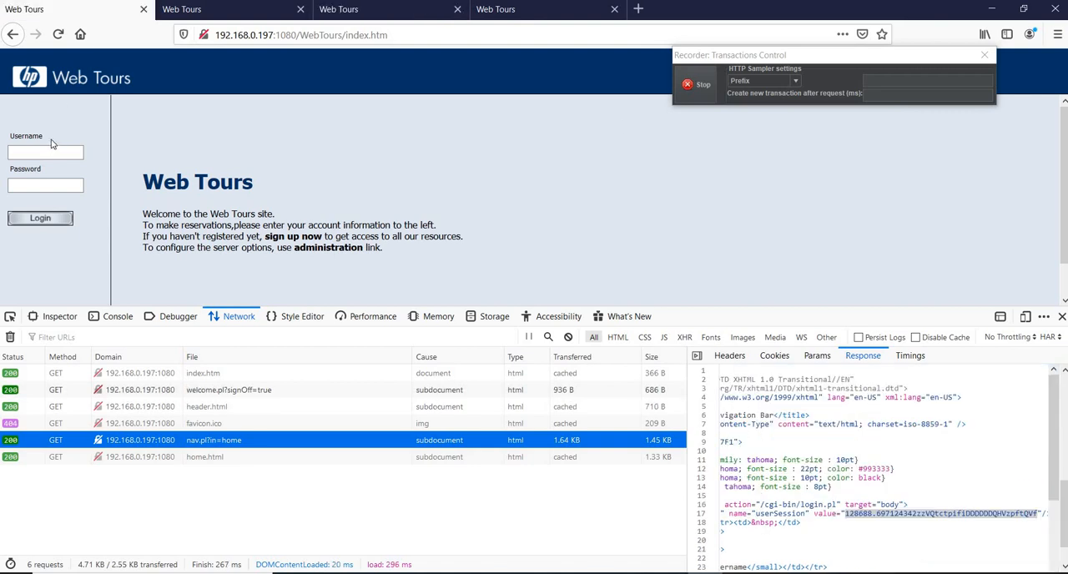
pyautogui.click(44, 153)
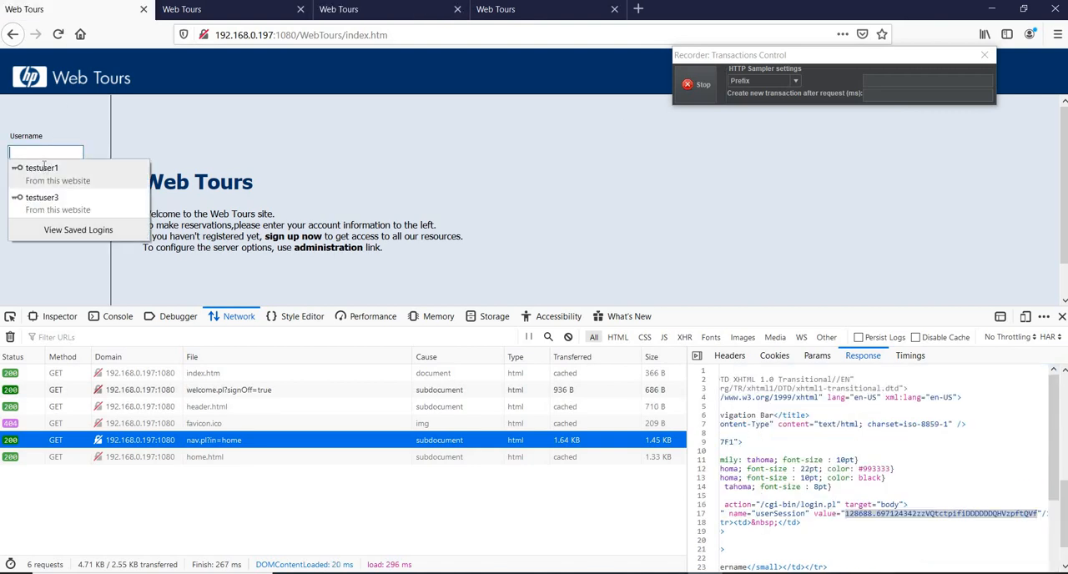
pyautogui.click(42, 185)
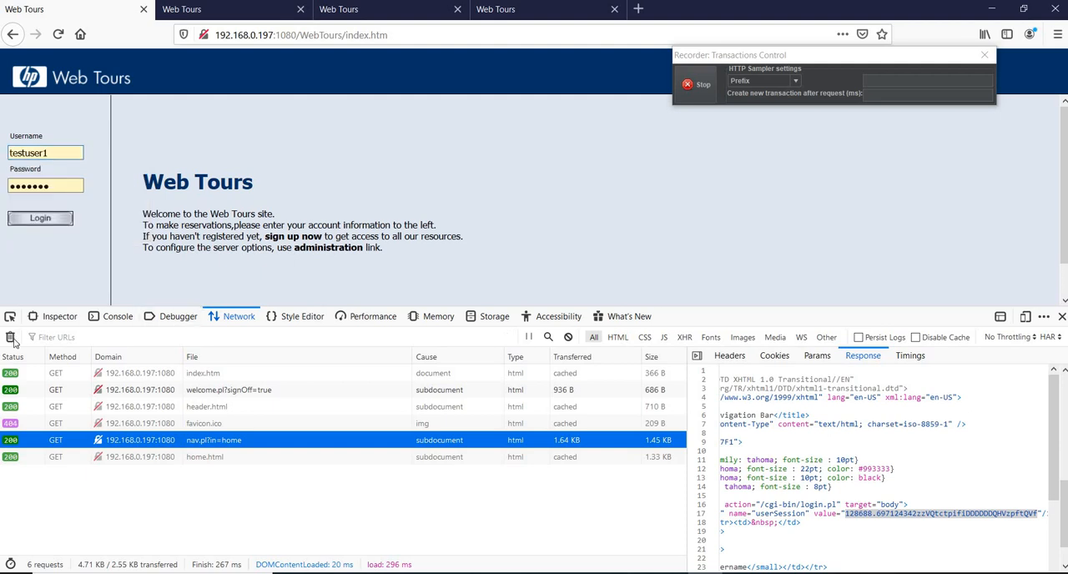
pyautogui.click(10, 336)
pyautogui.click(39, 222)
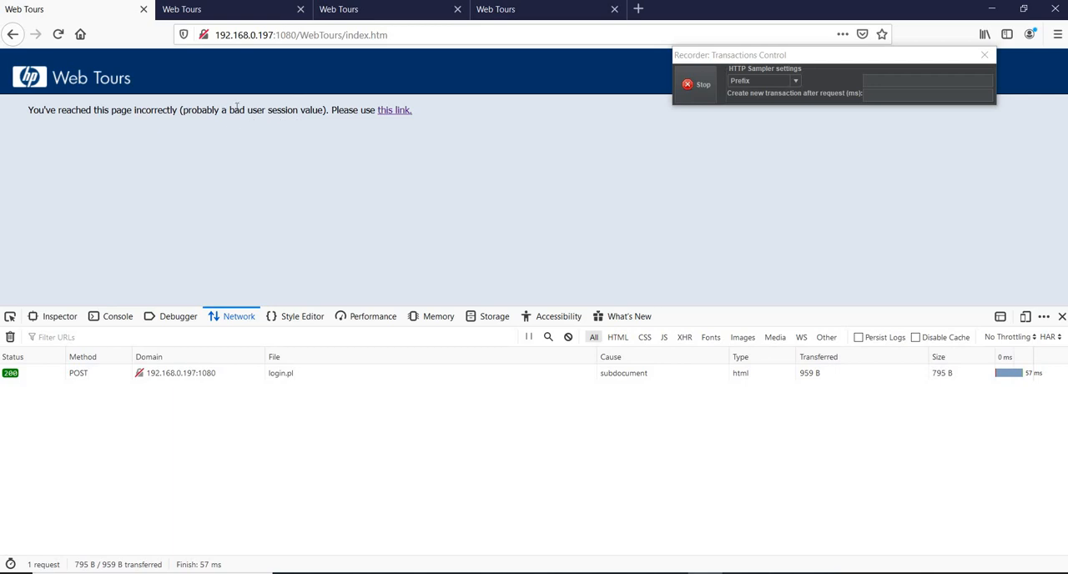
# Highlight "bad user session value" in the page message and load the Web Tours start page again in the first tab.
pyautogui.moveTo(230, 109); pyautogui.dragTo(325, 110)
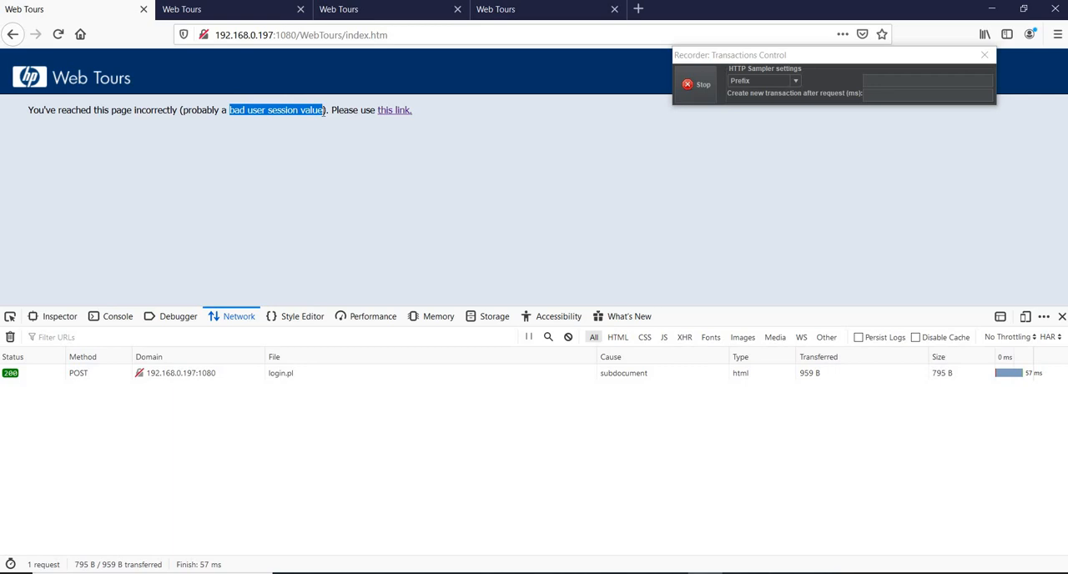
pyautogui.click(426, 39)
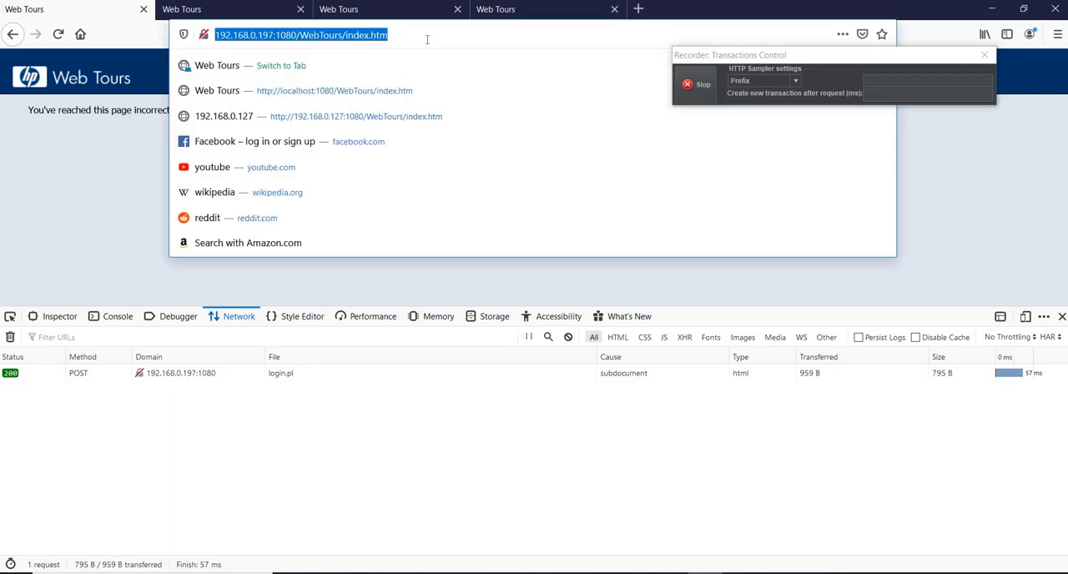
pyautogui.press('Return')
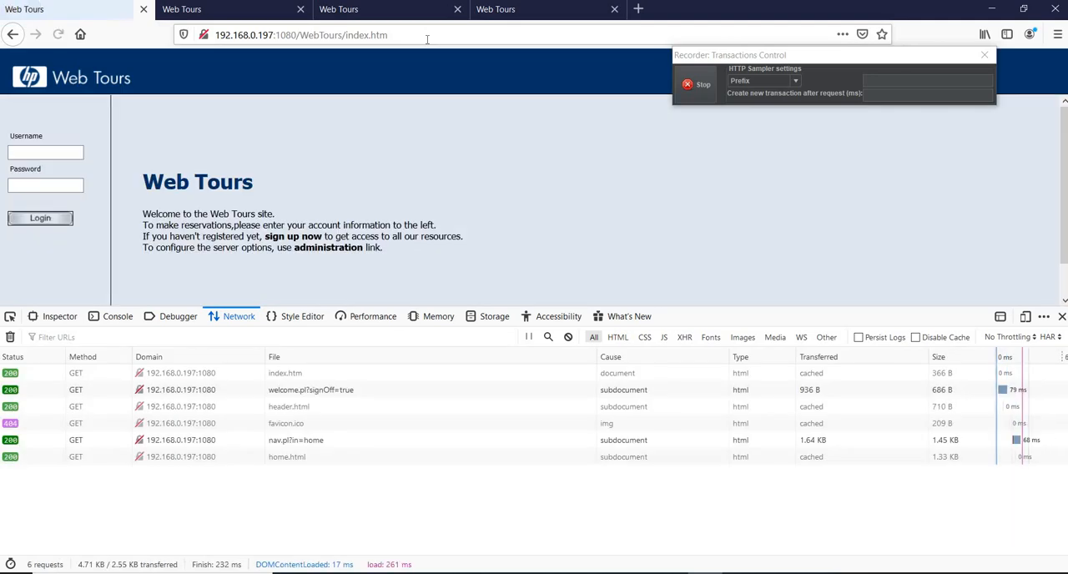
# Copy the userSession value from the first tab's nav.pl?in=home response into PointsToRemember.txt, separated from the other values by a blank line.
pyautogui.click(287, 440)
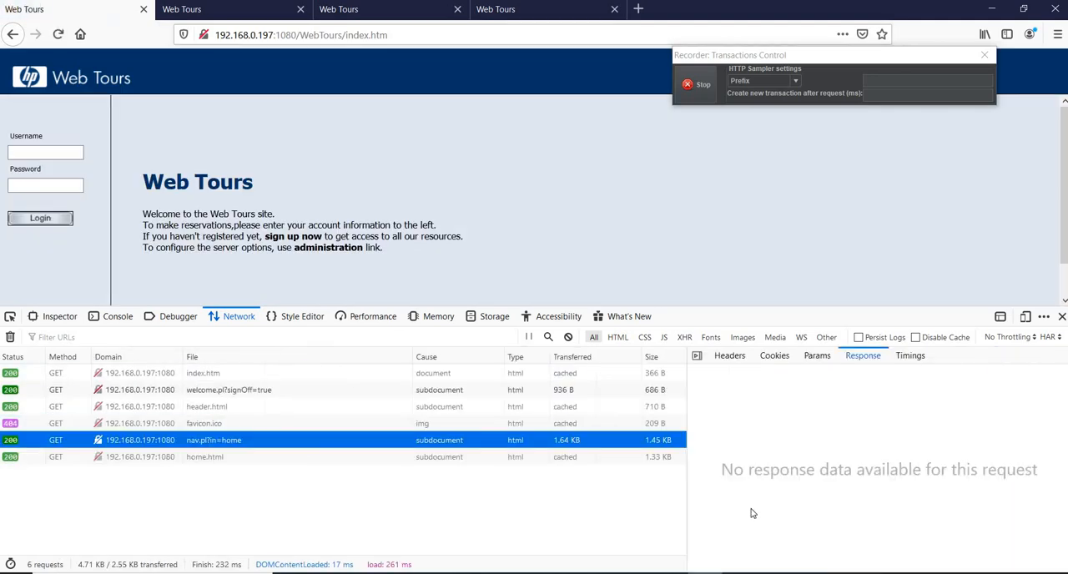
pyautogui.moveTo(1064, 391); pyautogui.dragTo(1063, 499)
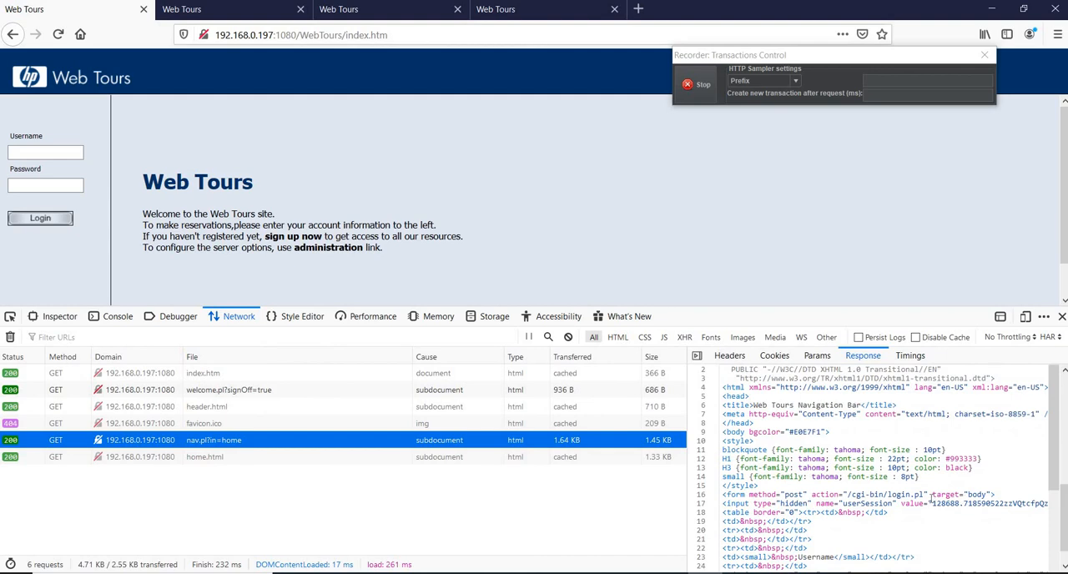
pyautogui.moveTo(931, 504); pyautogui.dragTo(1032, 513)
pyautogui.rightClick(1017, 512)
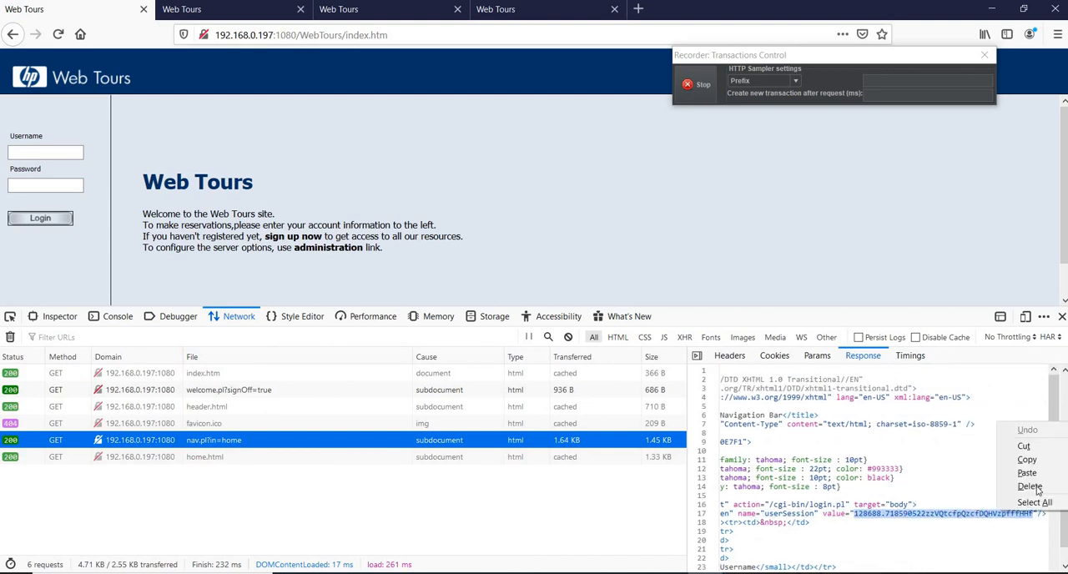
pyautogui.click(1027, 460)
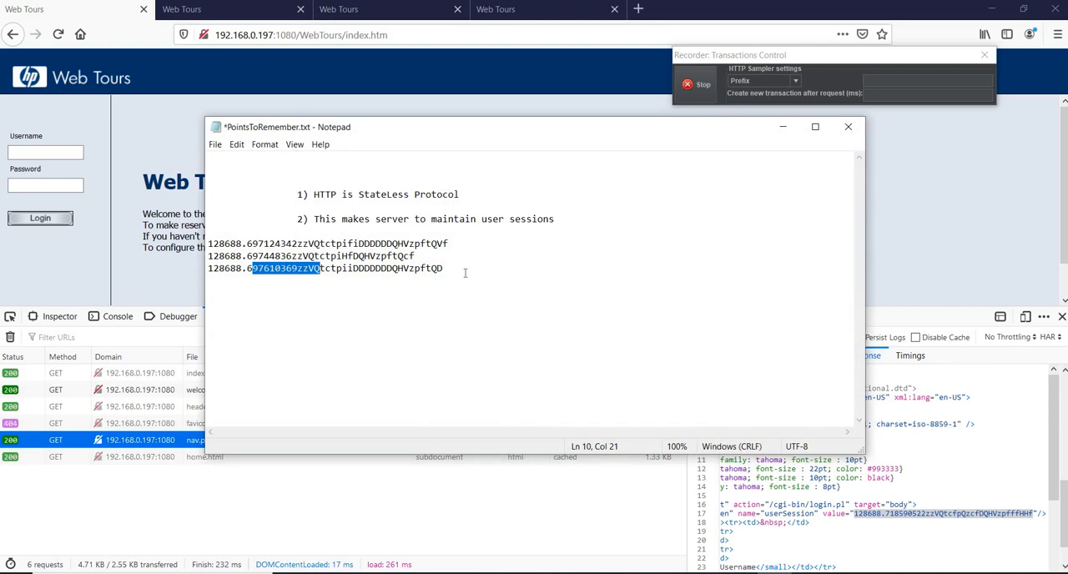
pyautogui.click(466, 269)
pyautogui.press('Return')
pyautogui.press('Return')
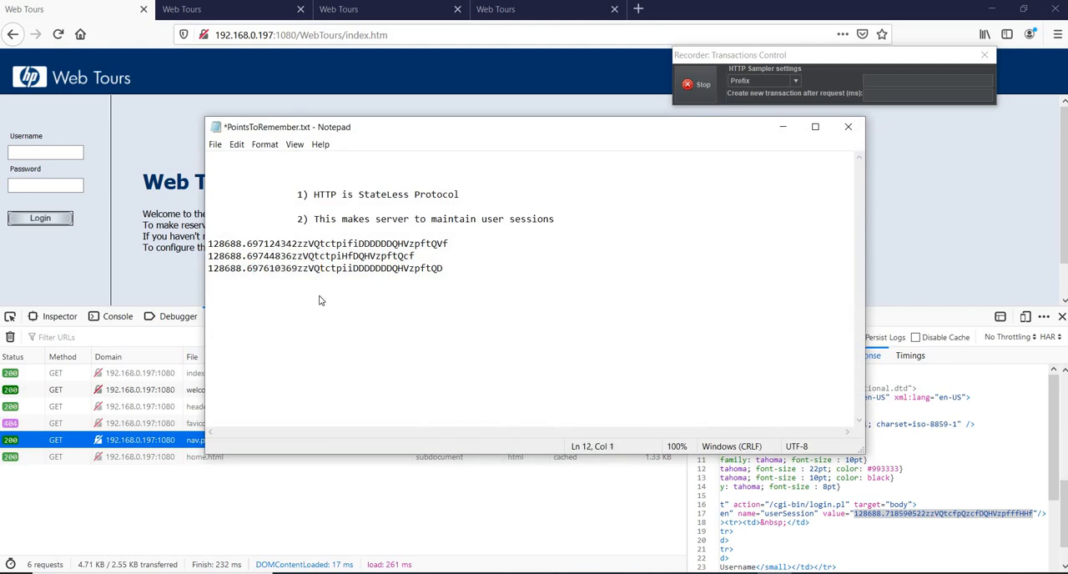
pyautogui.rightClick(320, 295)
pyautogui.click(356, 348)
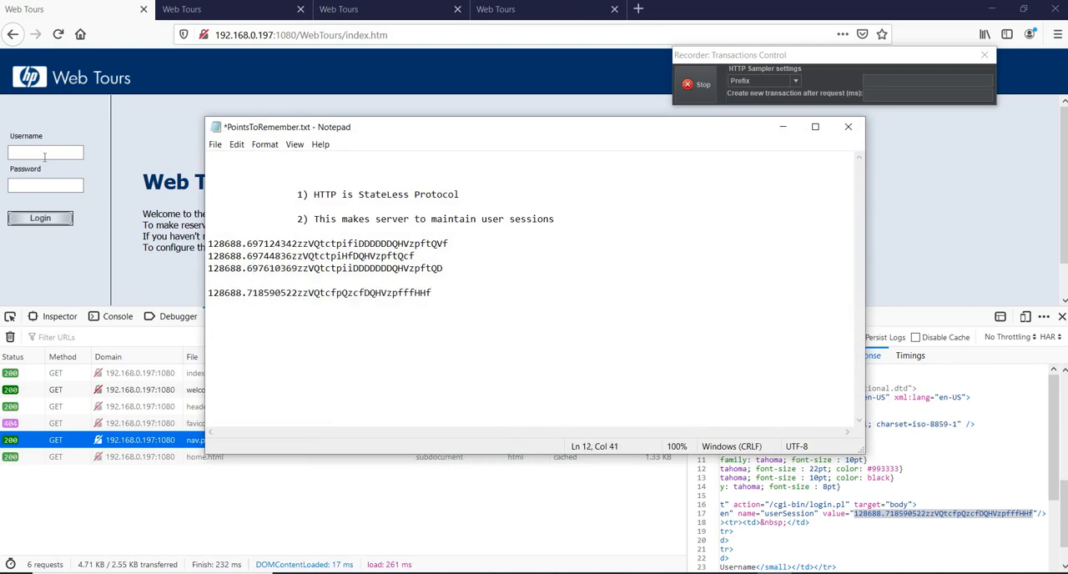
# In the first tab, fill in username testuser1 with its saved password, clear the network log and log in.
pyautogui.click(45, 154)
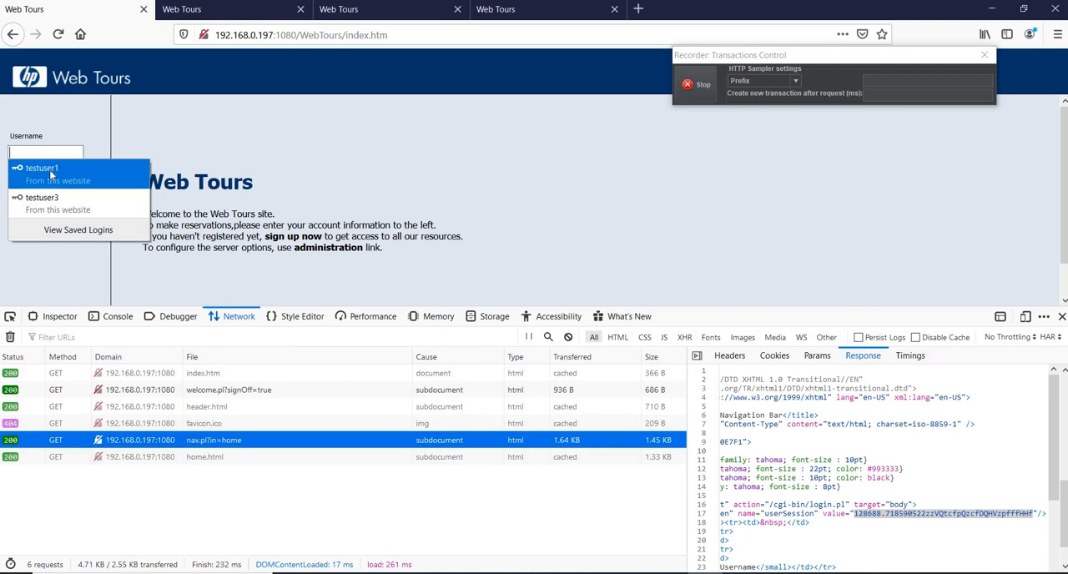
pyautogui.click(41, 170)
pyautogui.click(11, 337)
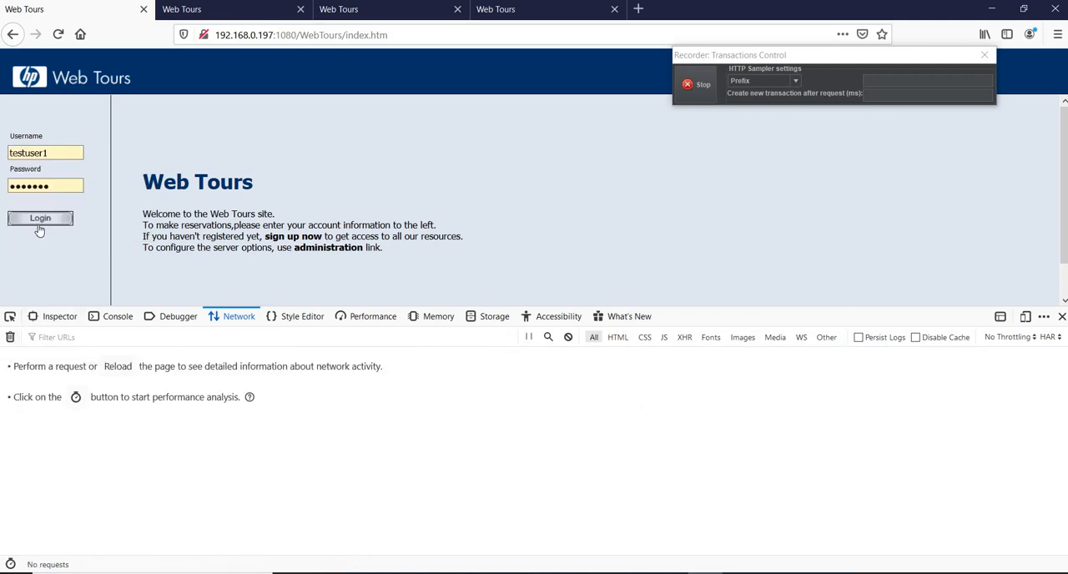
pyautogui.click(41, 219)
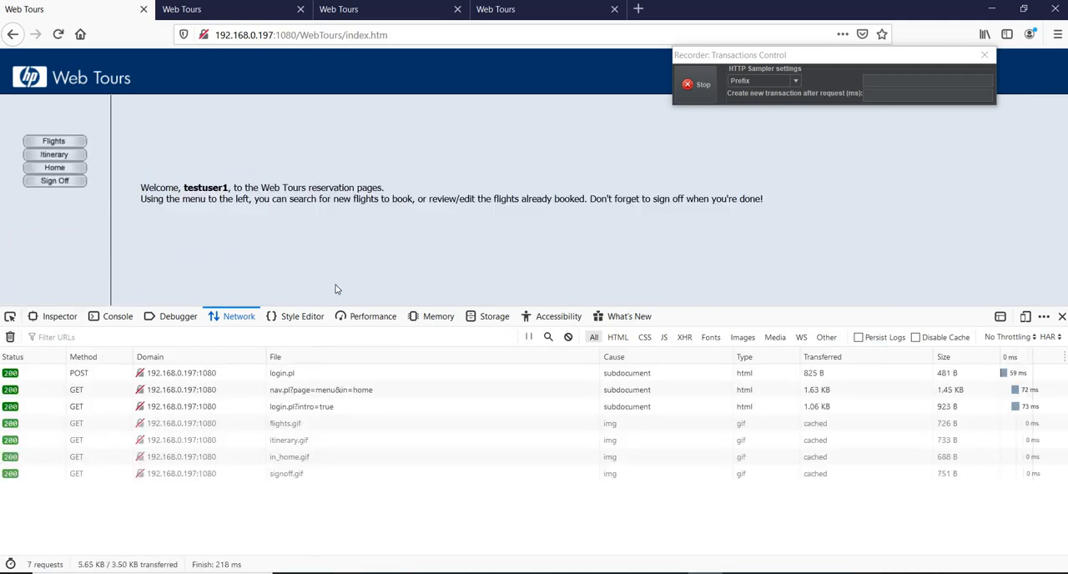
# Open the login.pl POST request's parameters and highlight the userSession entry in its form data.
pyautogui.click(299, 376)
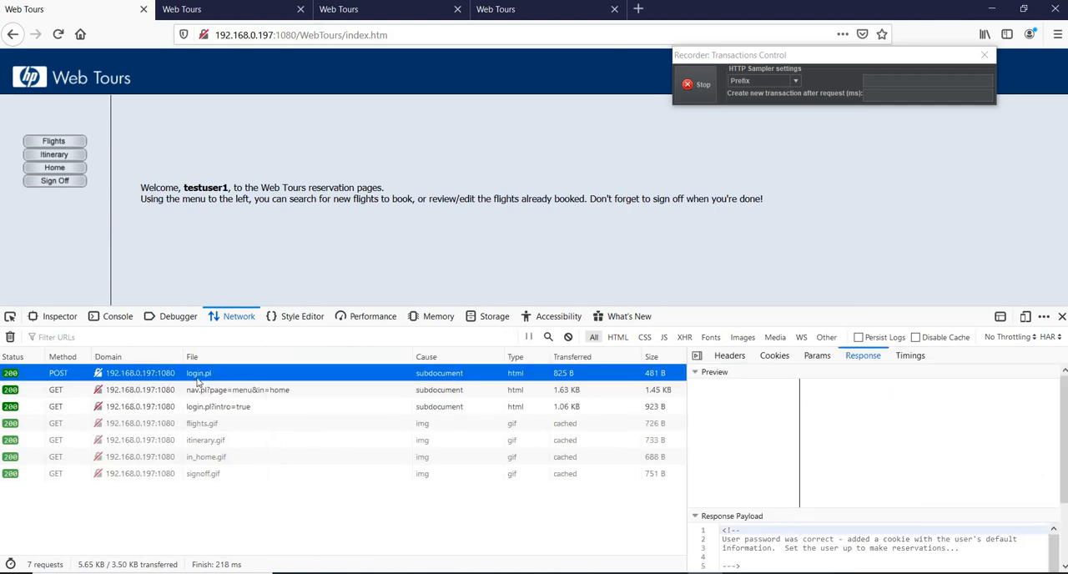
pyautogui.click(816, 356)
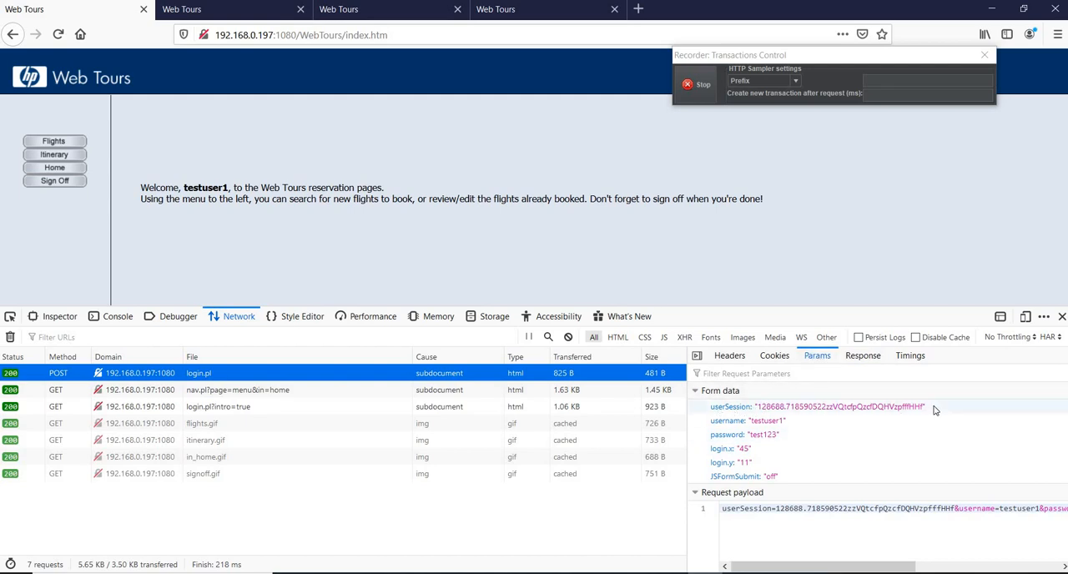
pyautogui.moveTo(932, 407); pyautogui.dragTo(709, 407)
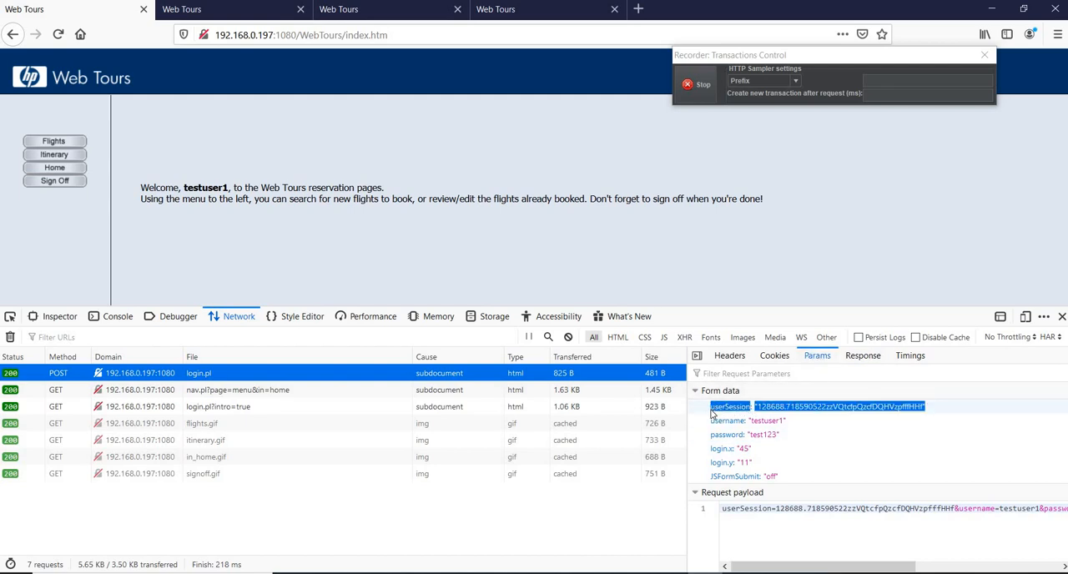
# Switch to JMeter and examine the recorded userSession parameter of the Login-374 request.
pyautogui.hotkey('alt', 'Tab')
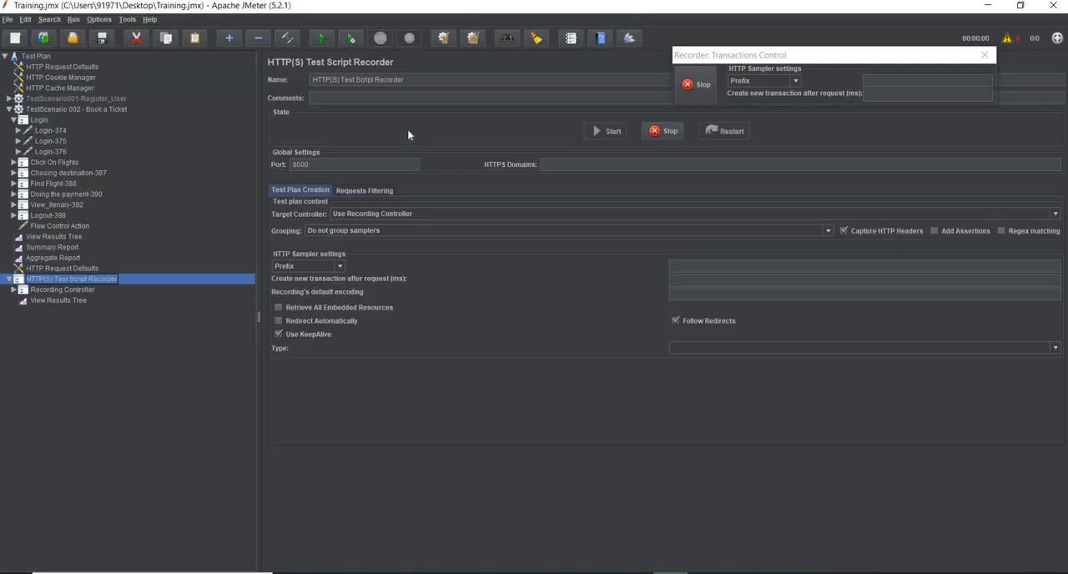
pyautogui.click(50, 131)
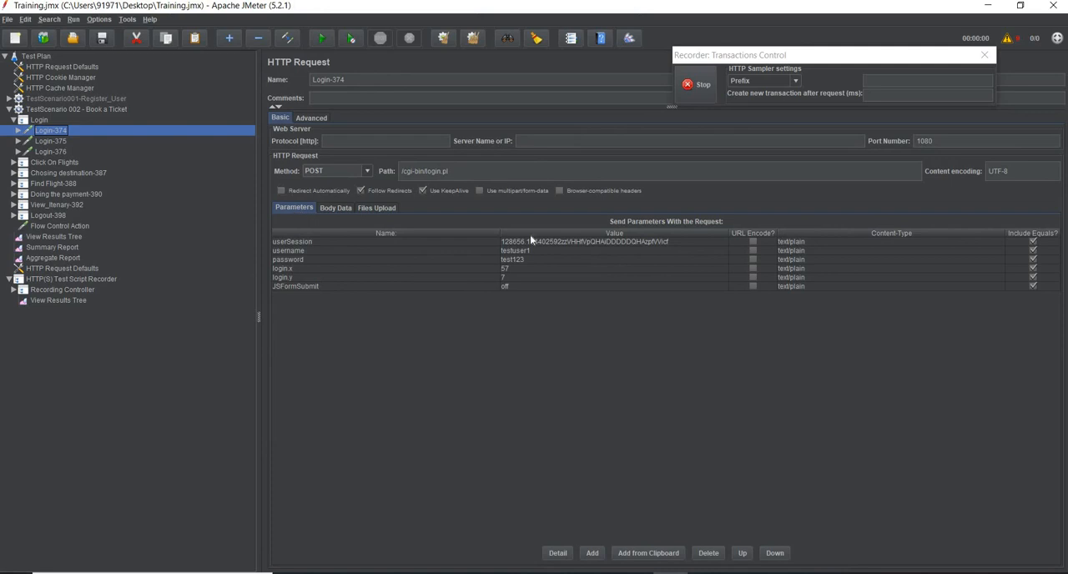
pyautogui.click(677, 242)
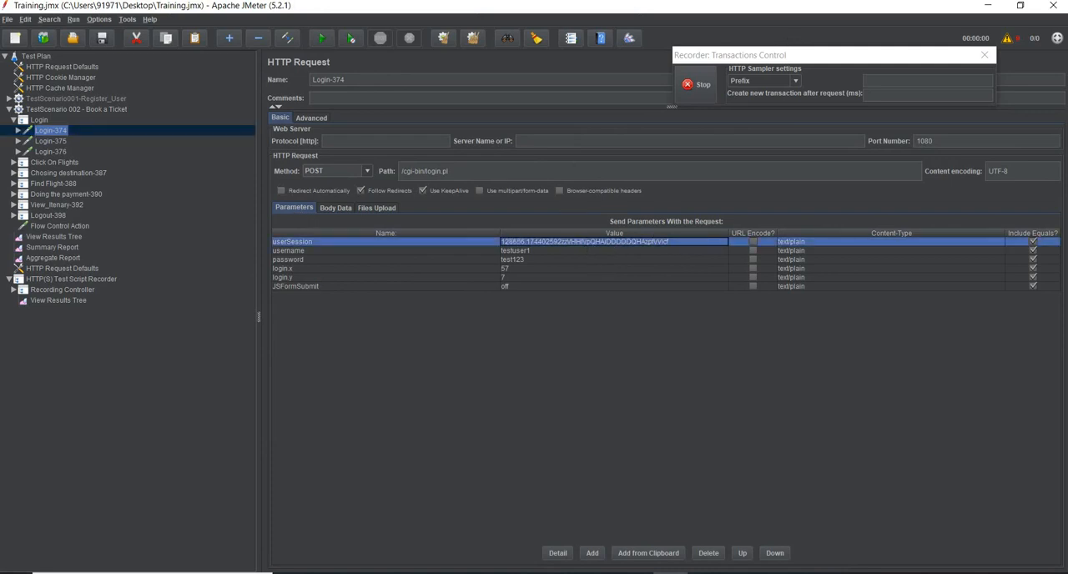
pyautogui.click(993, 7)
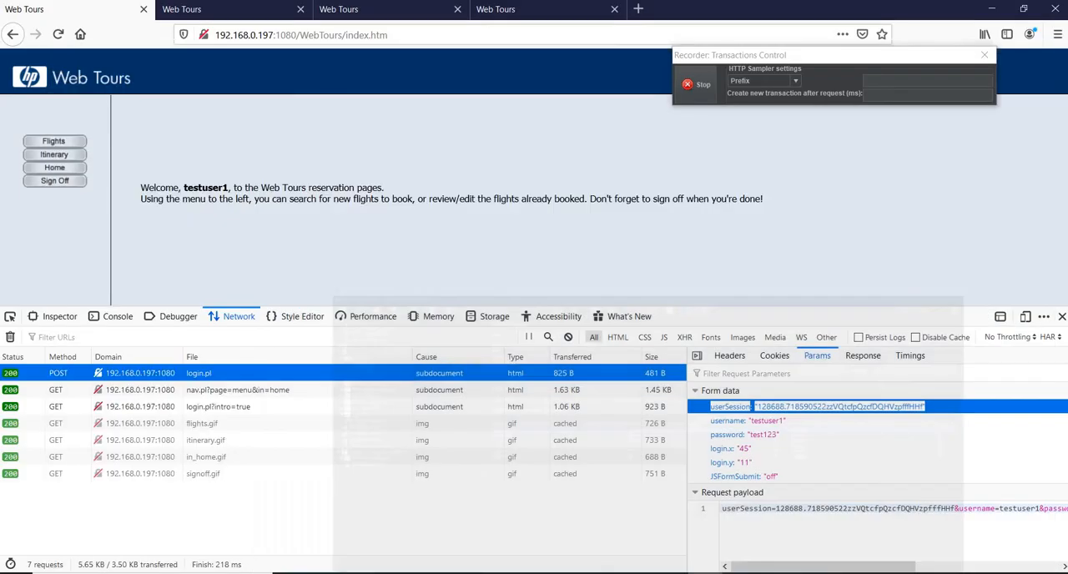
# Compare the last session value in PointsToRemember.txt side by side with the userSession sent in the login.pl form data.
pyautogui.click(774, 573)
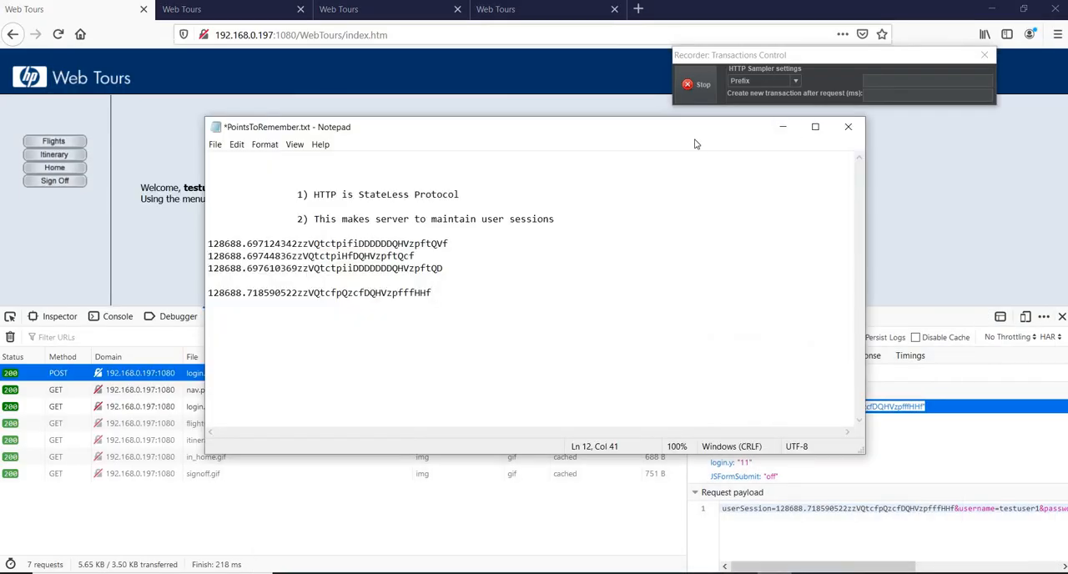
pyautogui.moveTo(500, 127); pyautogui.dragTo(324, 87)
pyautogui.moveTo(256, 252); pyautogui.dragTo(20, 263)
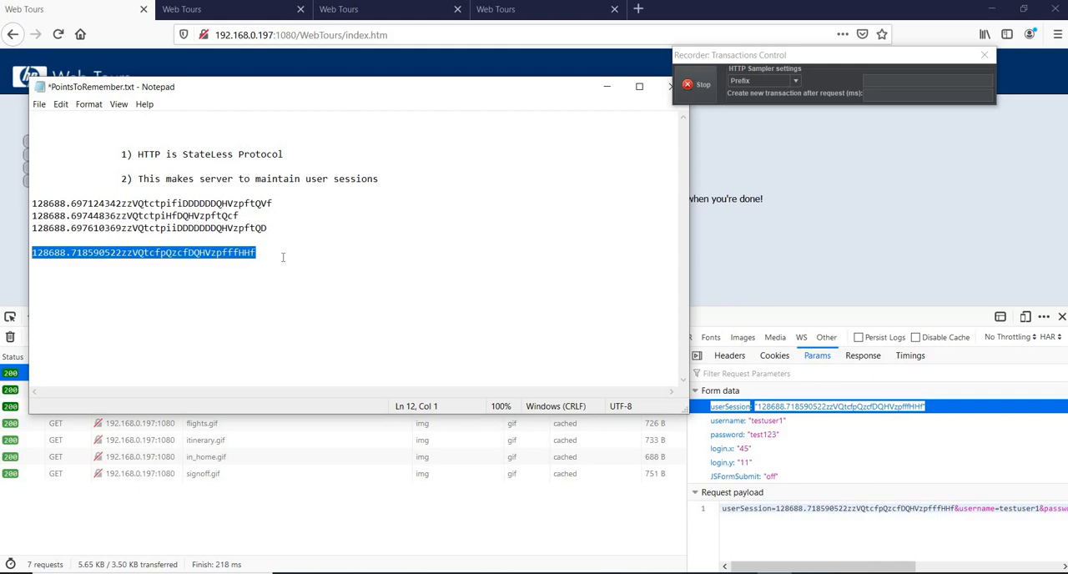
pyautogui.click(618, 84)
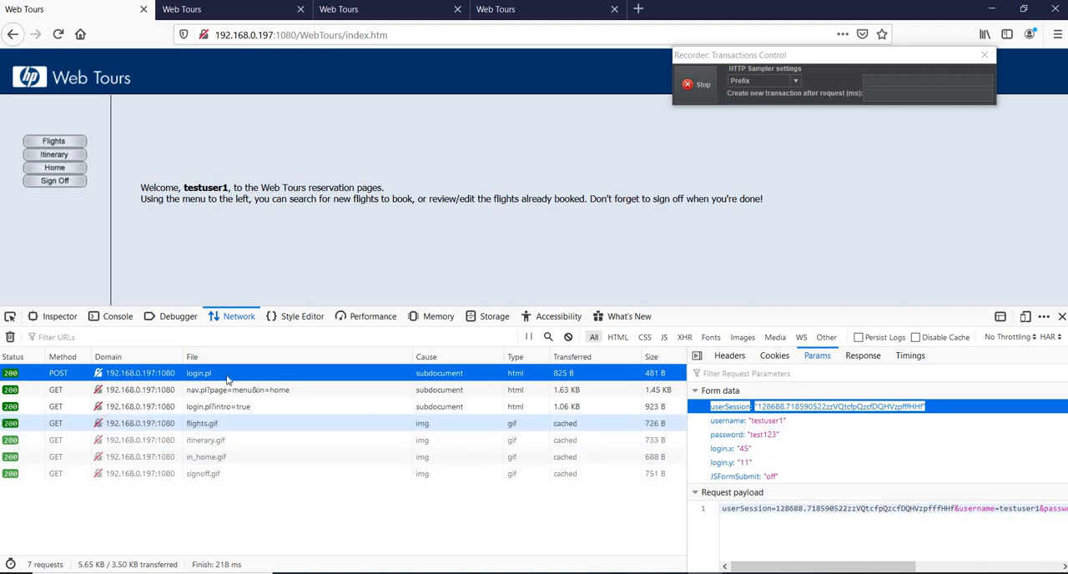
# Switch to JMeter, collapse the TestScenario 002 - Book a Ticket thread group and run the test plan.
pyautogui.click(671, 573)
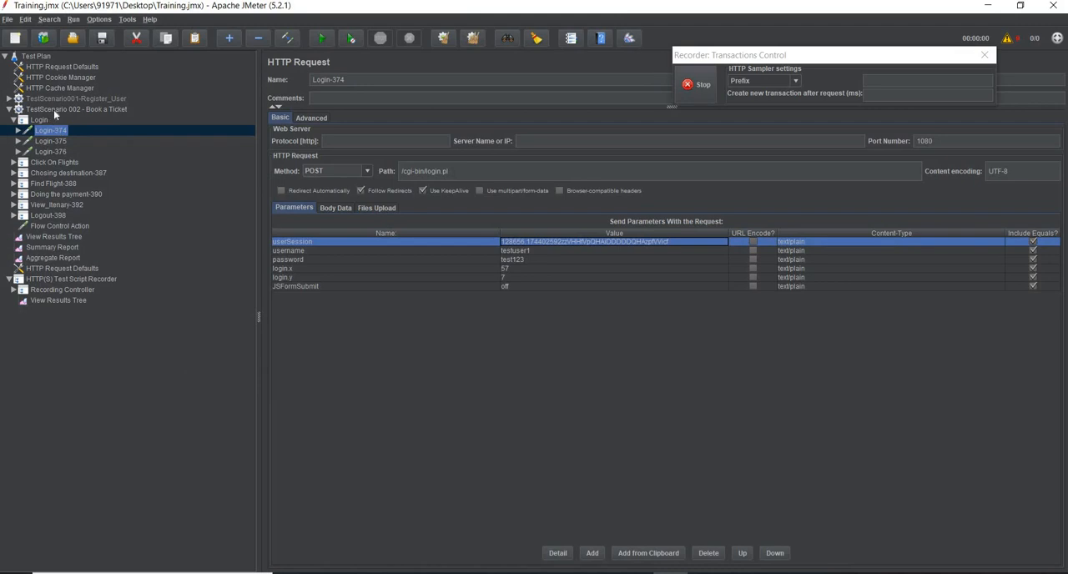
pyautogui.click(53, 109)
pyautogui.click(15, 120)
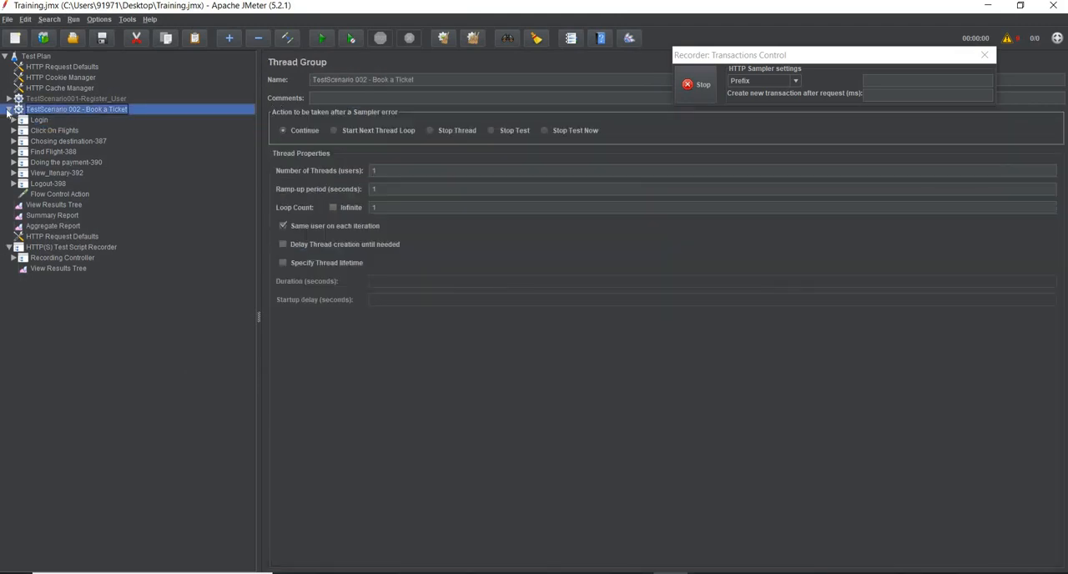
pyautogui.click(9, 109)
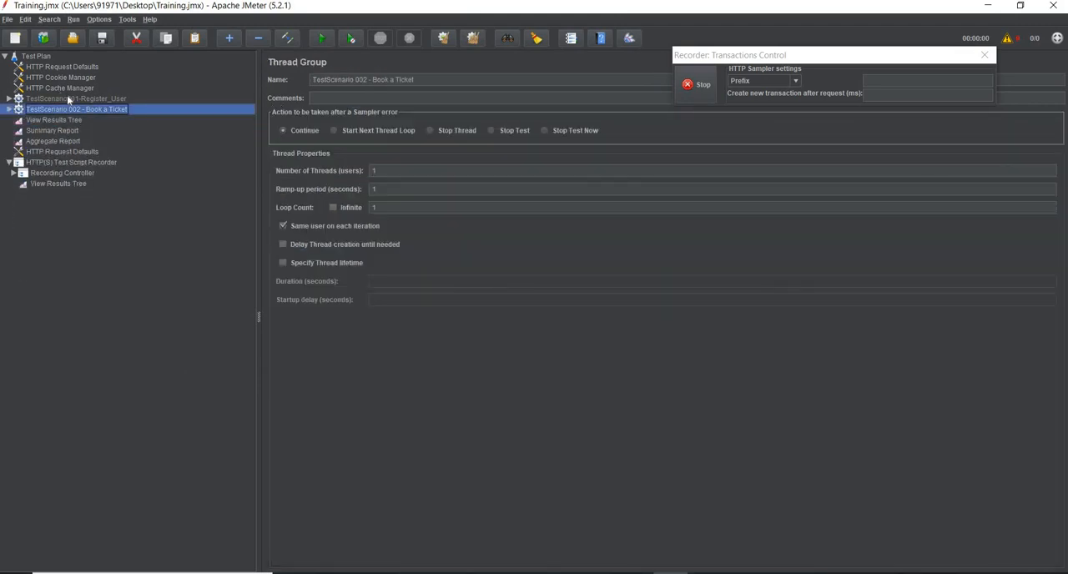
pyautogui.click(322, 39)
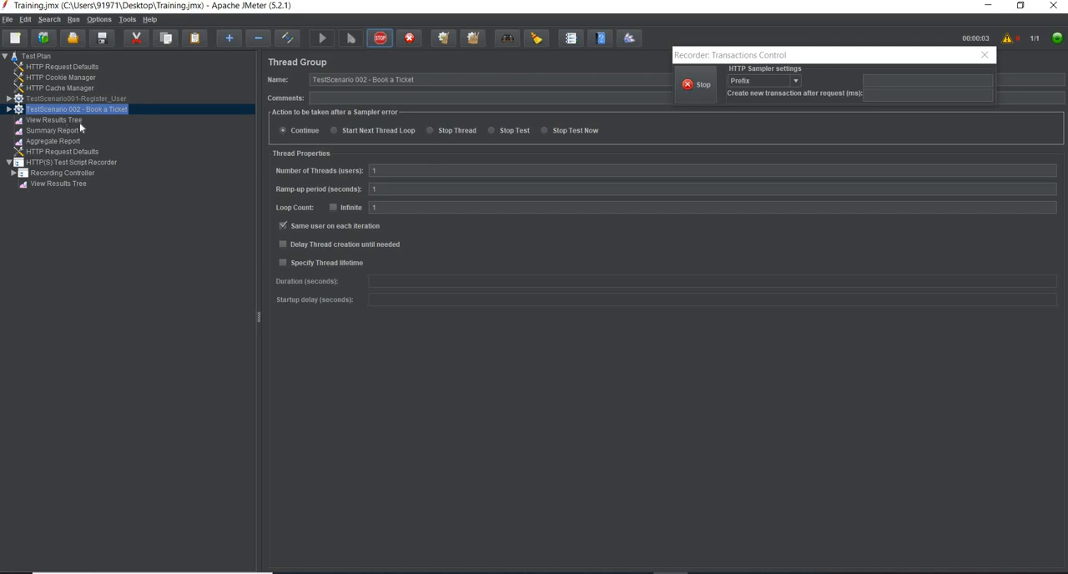
# Show the Login-374 sample's response body in the View Results Tree, rendered as HTML (download resources).
pyautogui.click(74, 120)
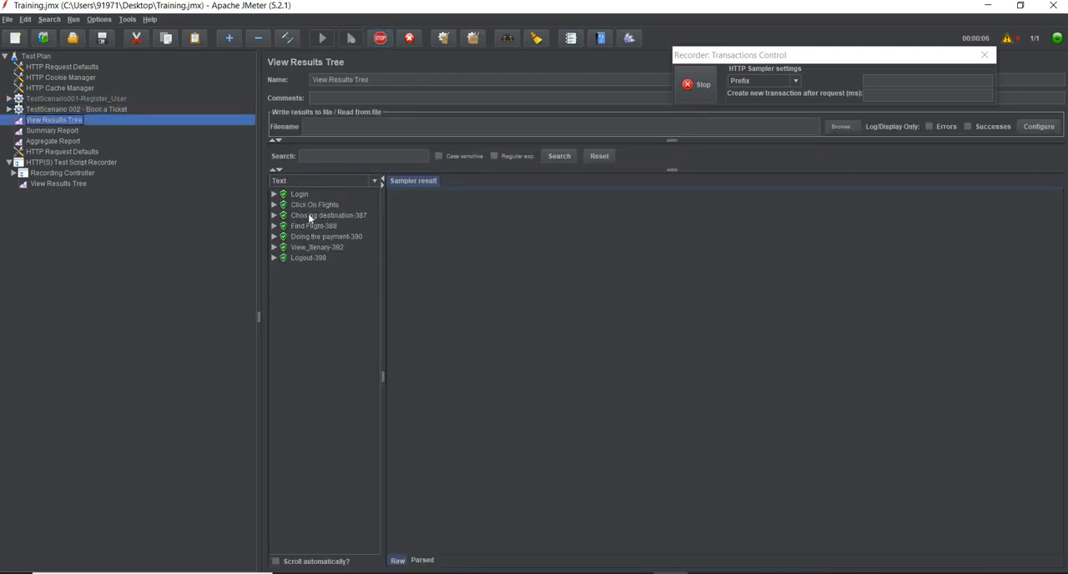
pyautogui.click(273, 193)
pyautogui.click(311, 205)
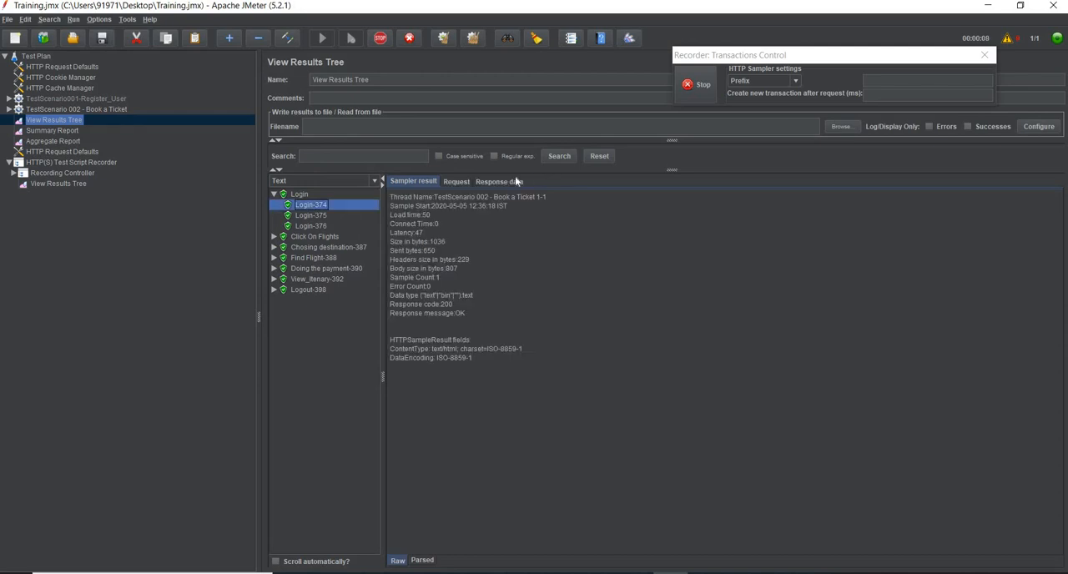
pyautogui.click(515, 181)
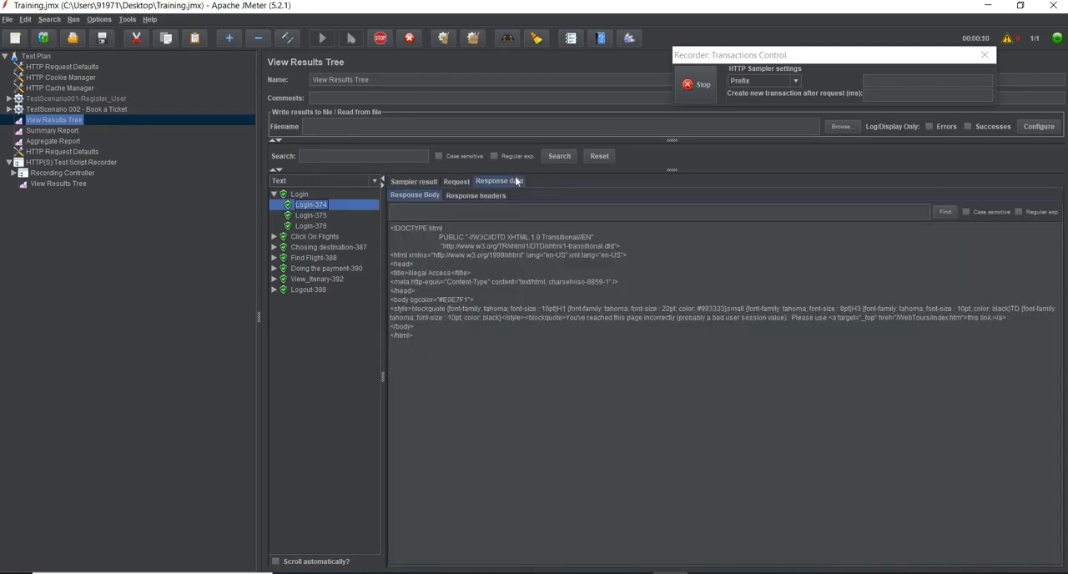
pyautogui.click(376, 180)
pyautogui.click(378, 259)
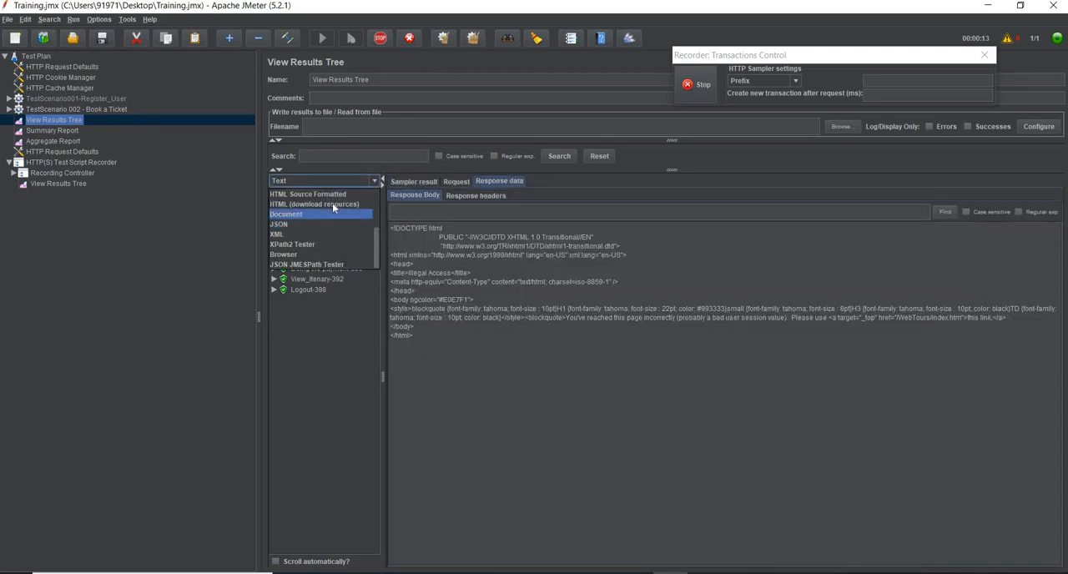
pyautogui.press('Return')
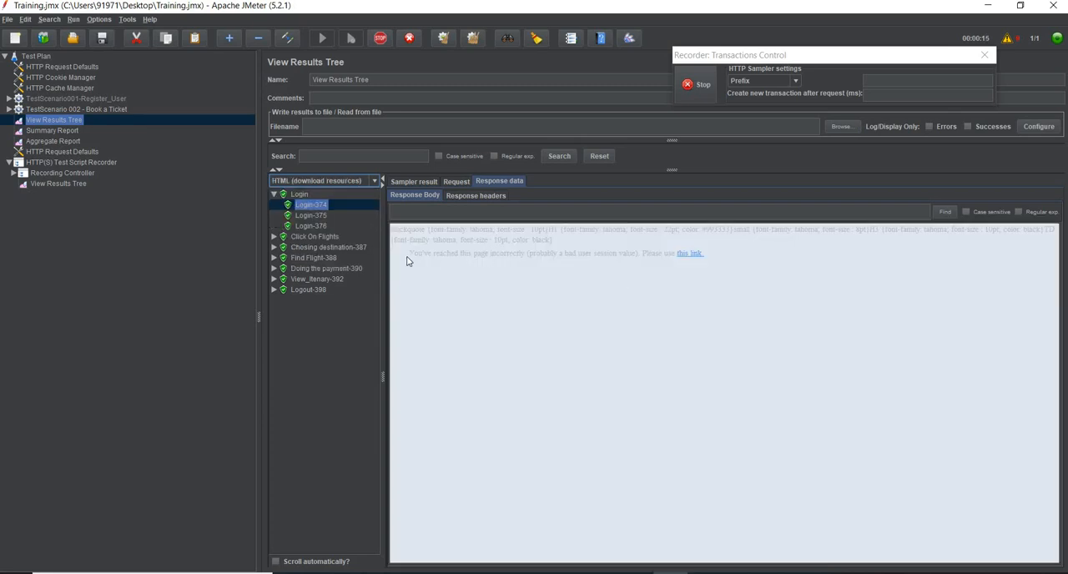
# Highlight "probably a bad user session value" in the Login-374 response message.
pyautogui.moveTo(410, 257); pyautogui.dragTo(559, 257)
pyautogui.click(560, 255)
pyautogui.moveTo(634, 256); pyautogui.dragTo(529, 261)
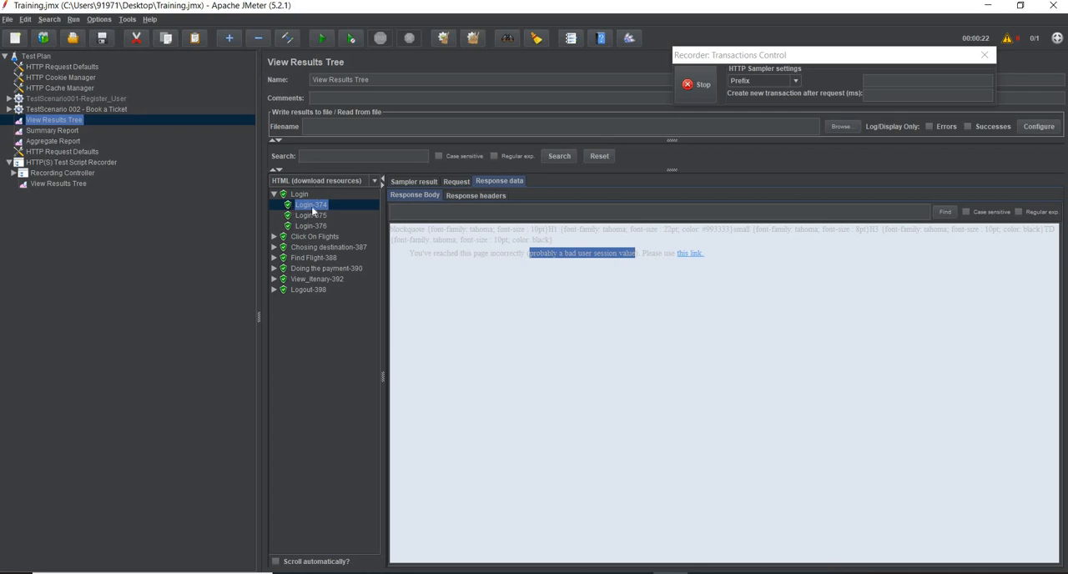
# Return to Firefox and highlight the hidden userSession value in the second Web Tours tab's nav.pl?in=home response.
pyautogui.click(995, 6)
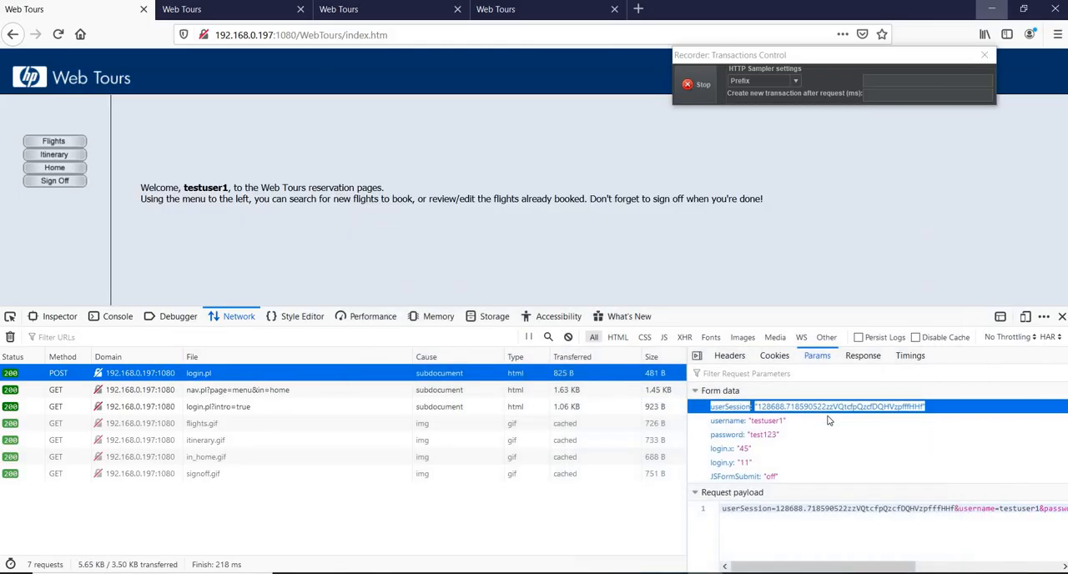
pyautogui.click(863, 358)
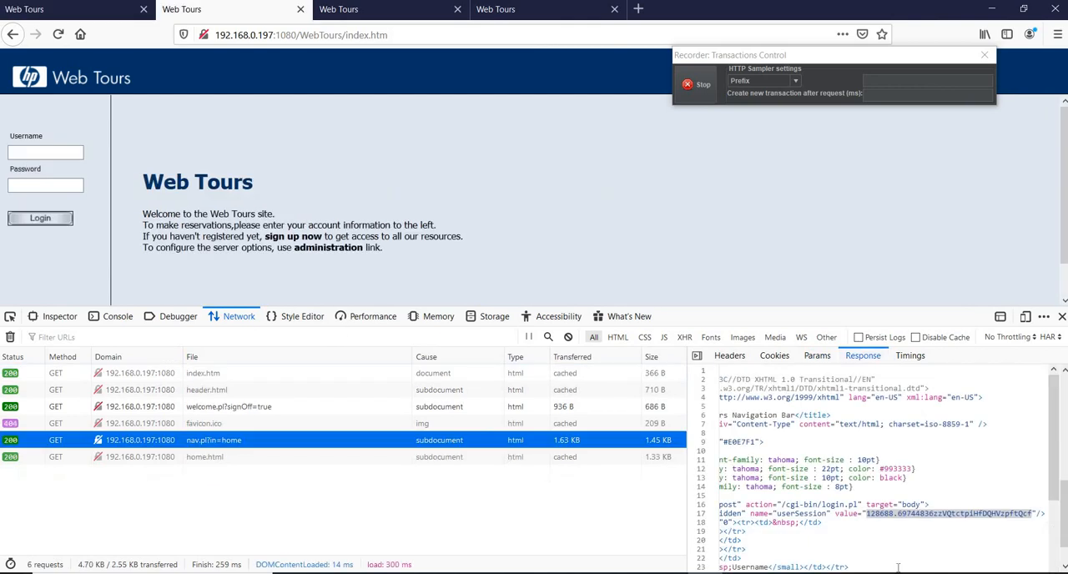
pyautogui.moveTo(867, 516); pyautogui.dragTo(1032, 515)
# Review the form parameters and headers of the first tab's login.pl request, and switch to Index.rtf in OpenOffice Writer.
pyautogui.click(58, 9)
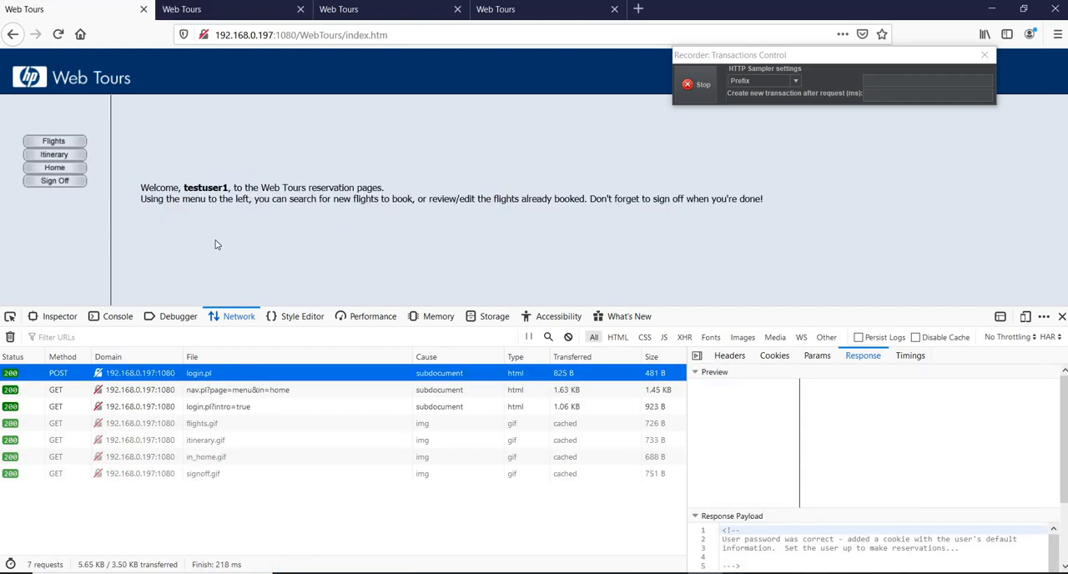
pyautogui.click(814, 356)
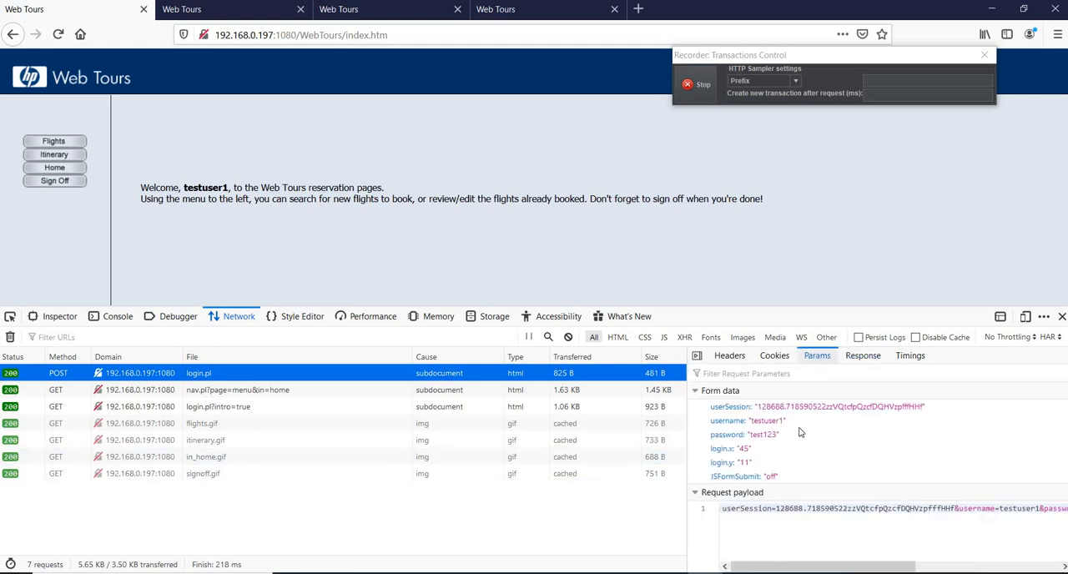
pyautogui.click(725, 359)
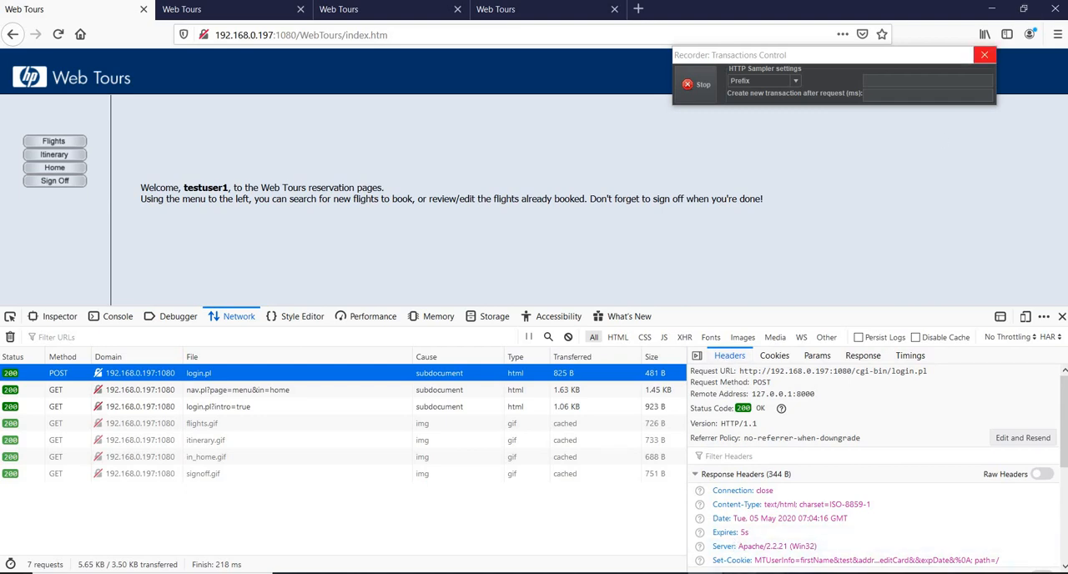
pyautogui.click(740, 573)
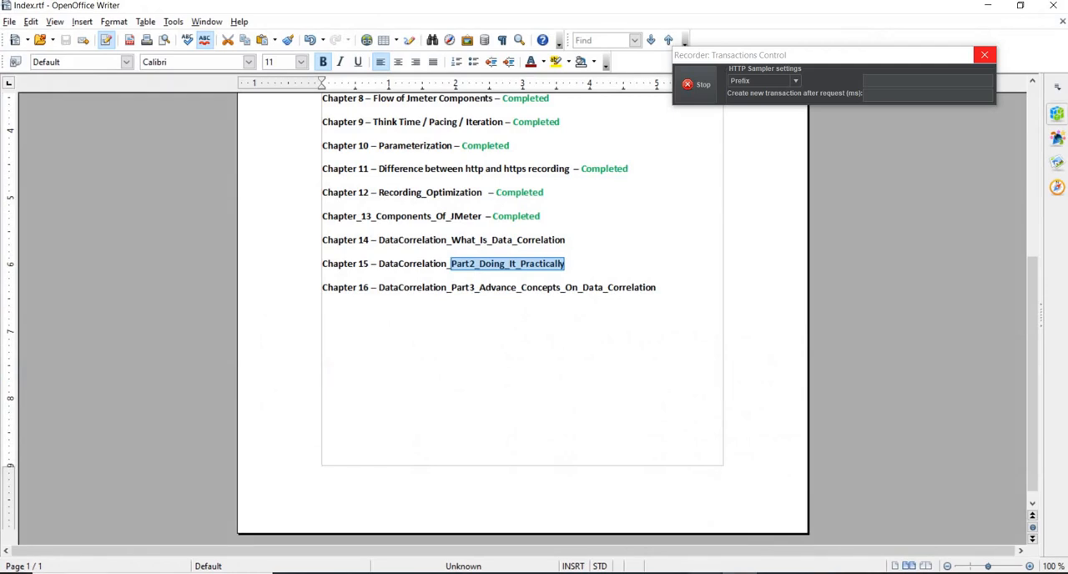
# Switch to Data_correlation.png in Photos to view the two types of values requiring correlation, and return to the Web Tours tabs in Firefox.
pyautogui.moveTo(670, 573)
pyautogui.click(491, 526)
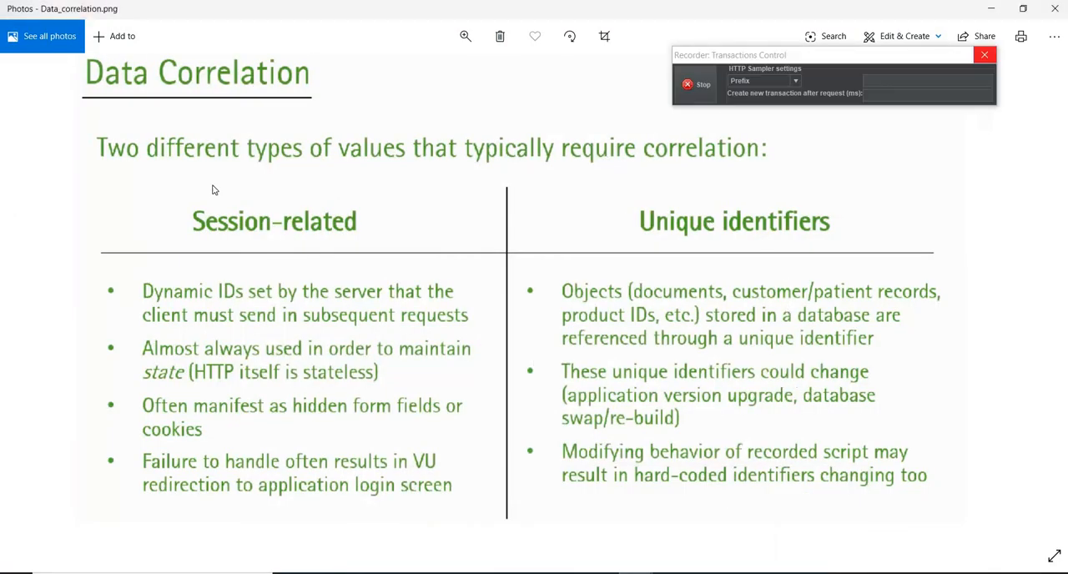
pyautogui.click(997, 7)
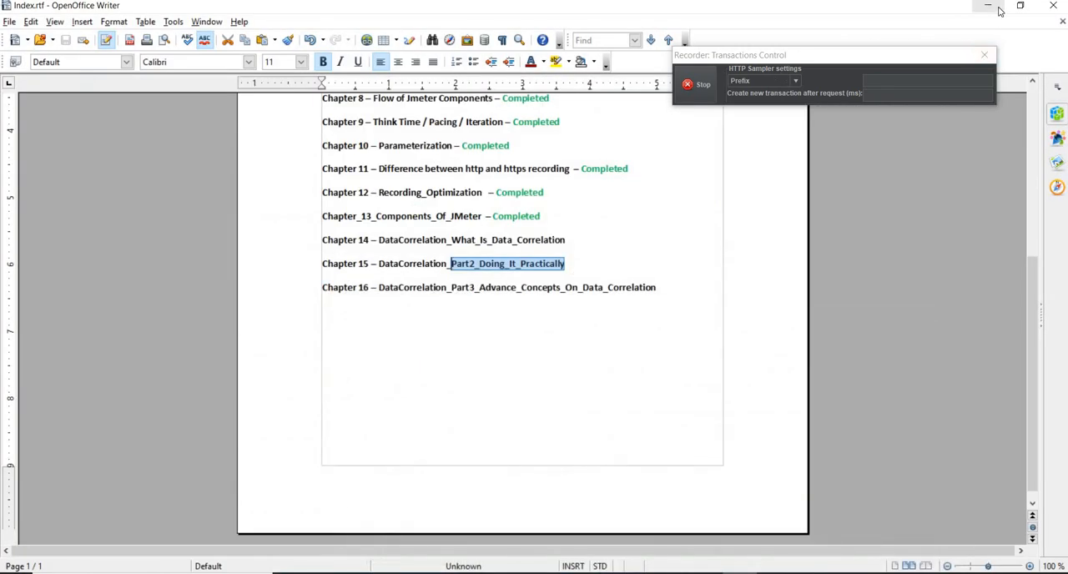
pyautogui.click(999, 8)
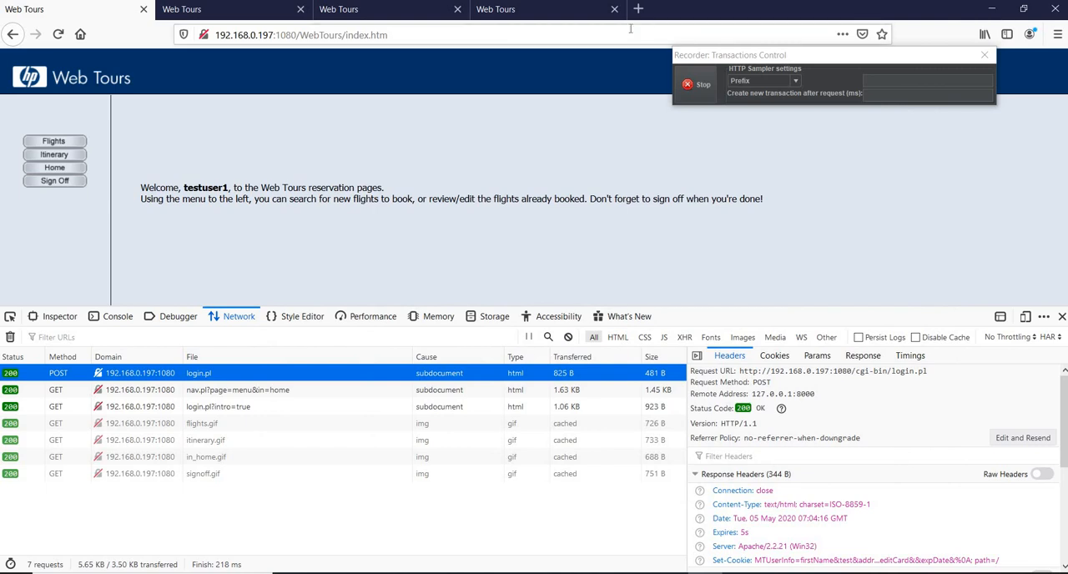
pyautogui.click(638, 8)
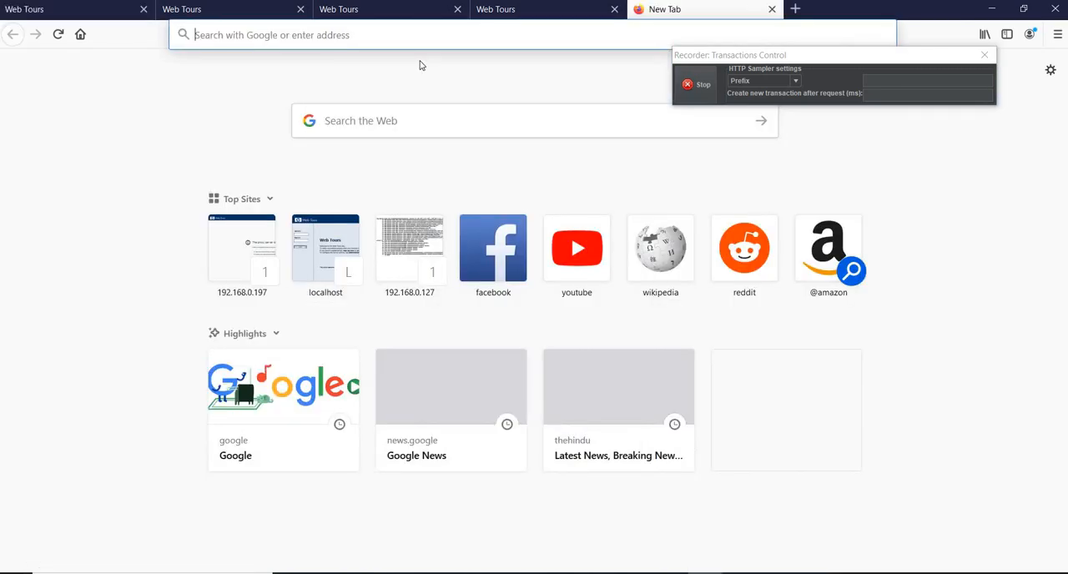
pyautogui.write('www')
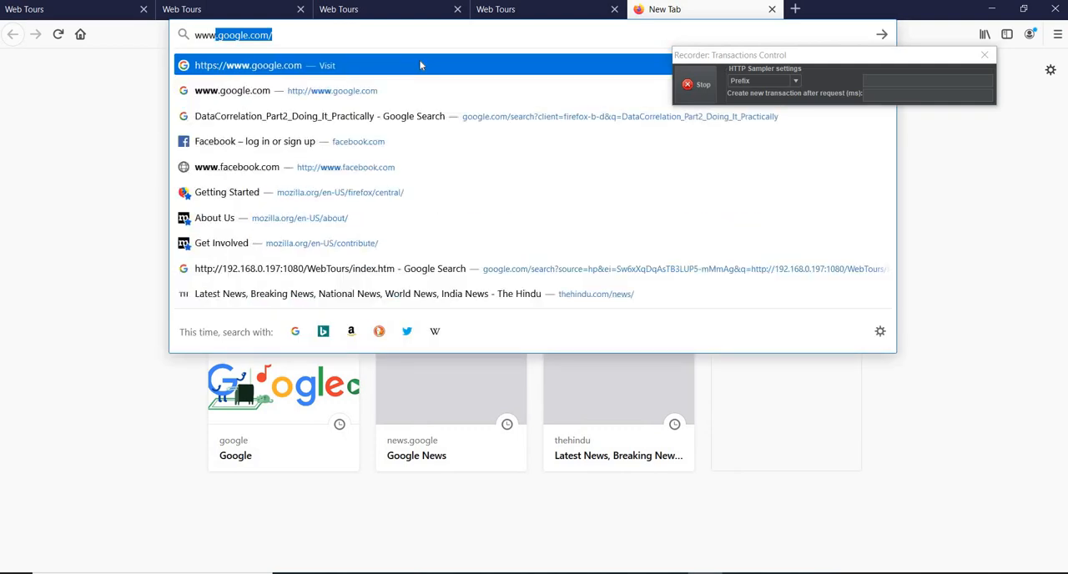
pyautogui.write('.amaz')
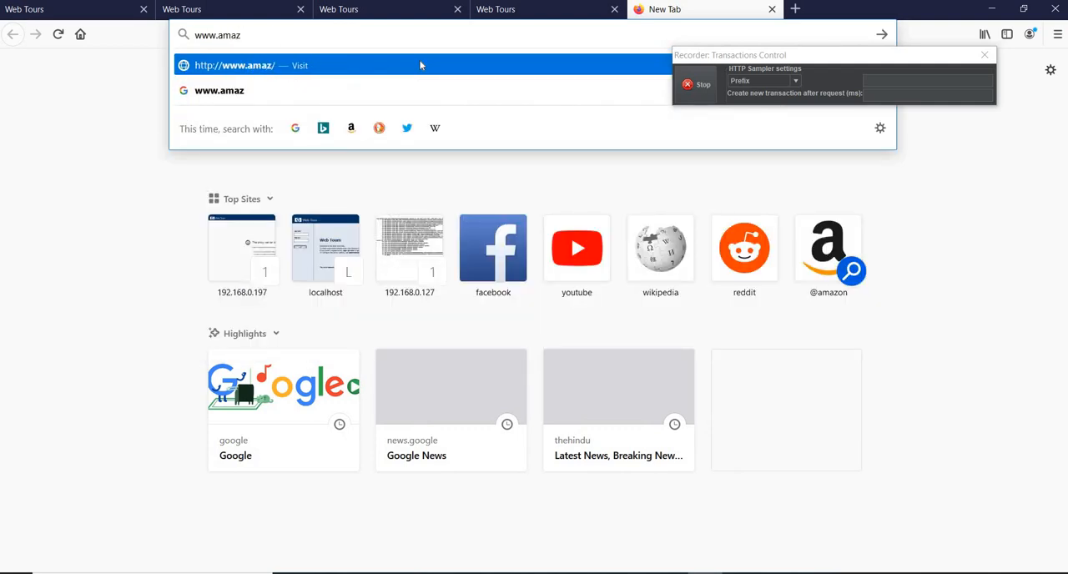
pyautogui.write('on.com')
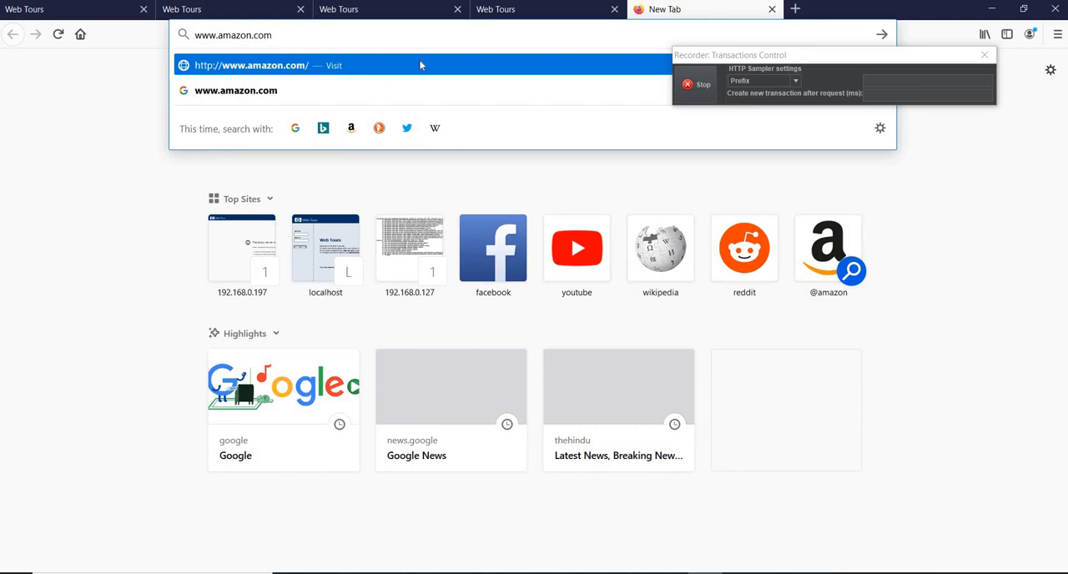
pyautogui.click(420, 65)
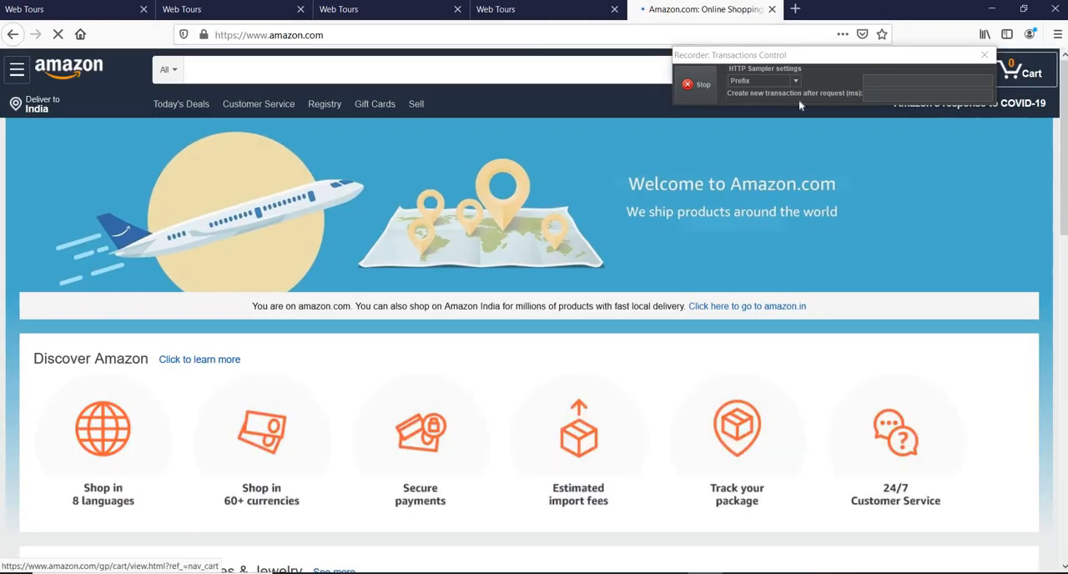
# Search all departments of the Amazon store for "camera".
pyautogui.click(267, 70)
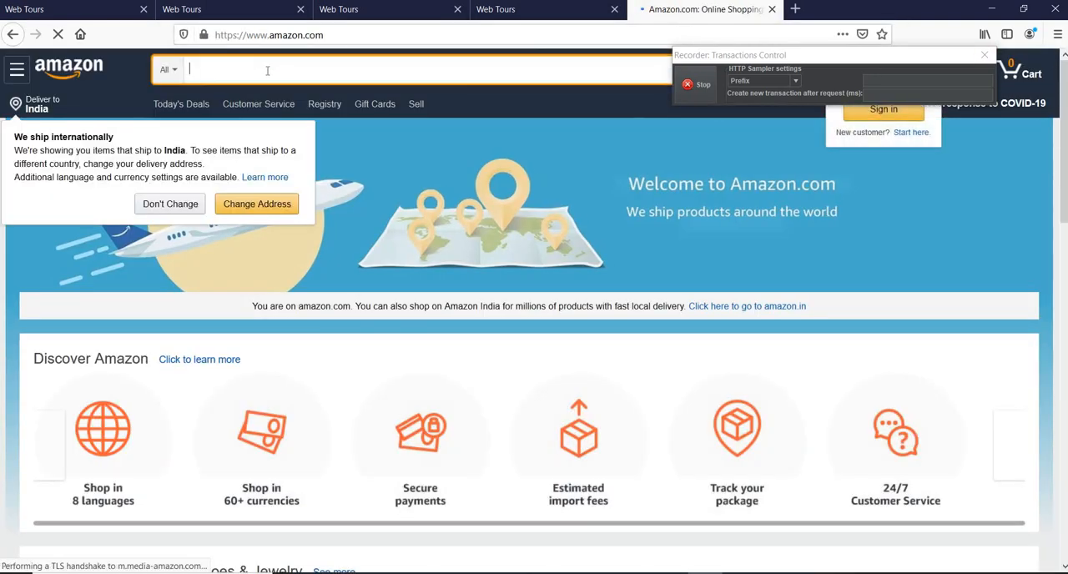
pyautogui.write('cam')
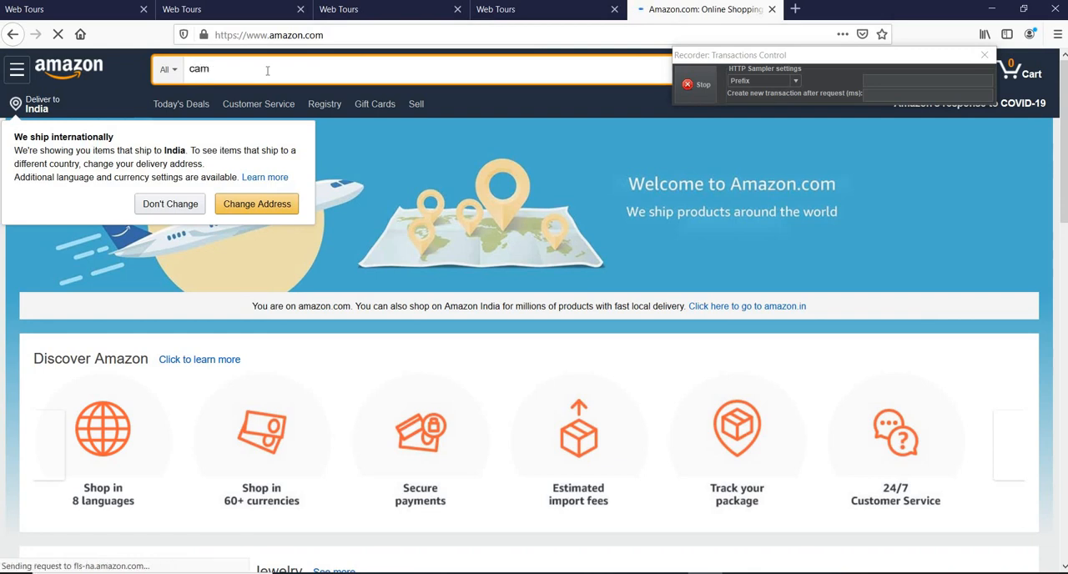
pyautogui.write('era')
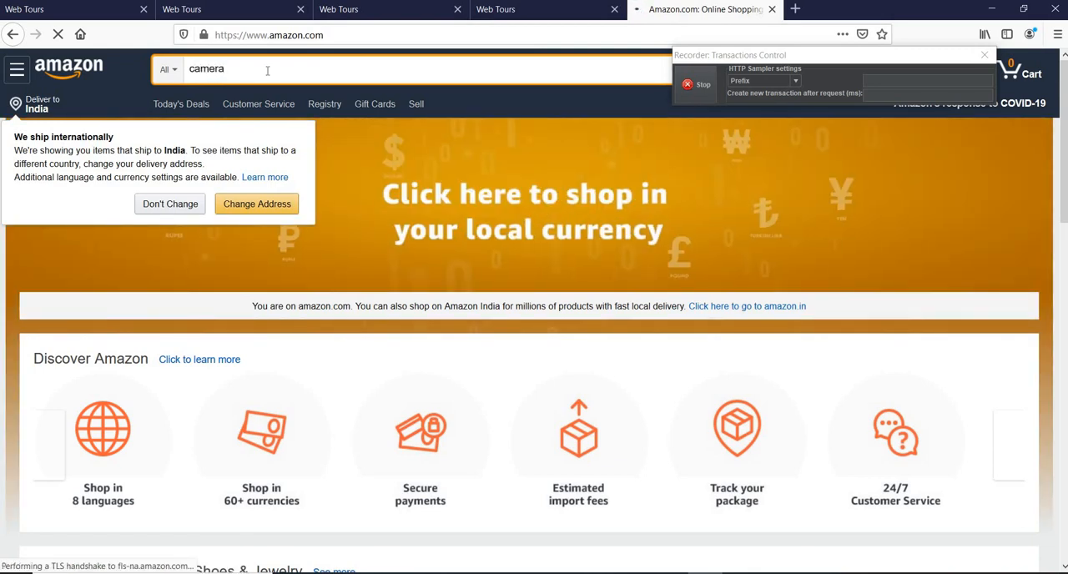
pyautogui.press('Return')
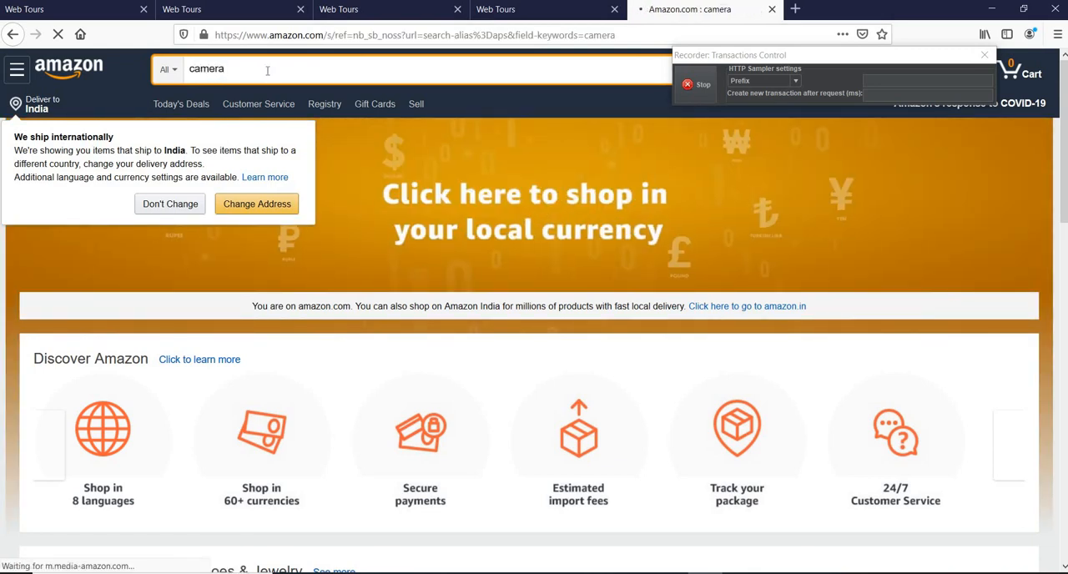